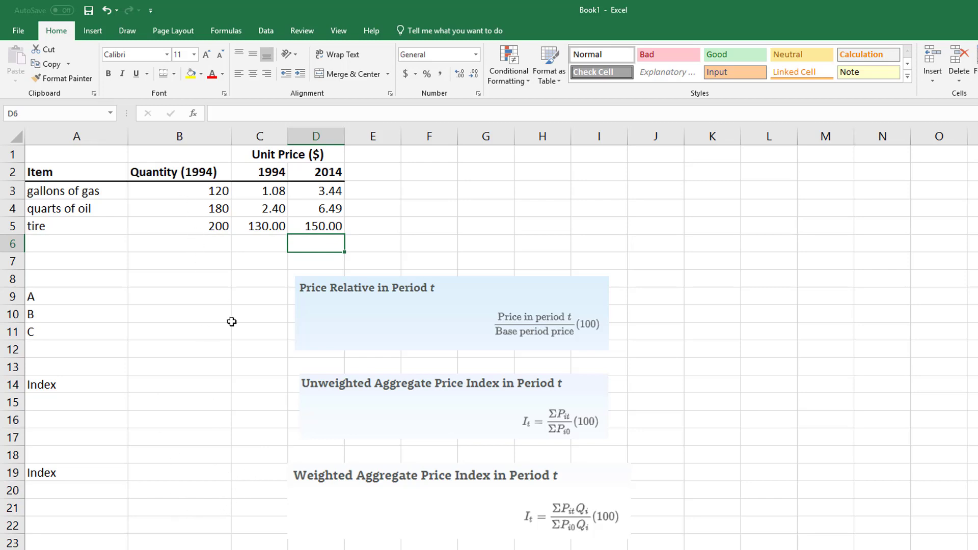
- Enter =(D3/C3)*100 in B9 and fill it down to B11 for gas, oil and tire price relatives
left_click(169, 300)
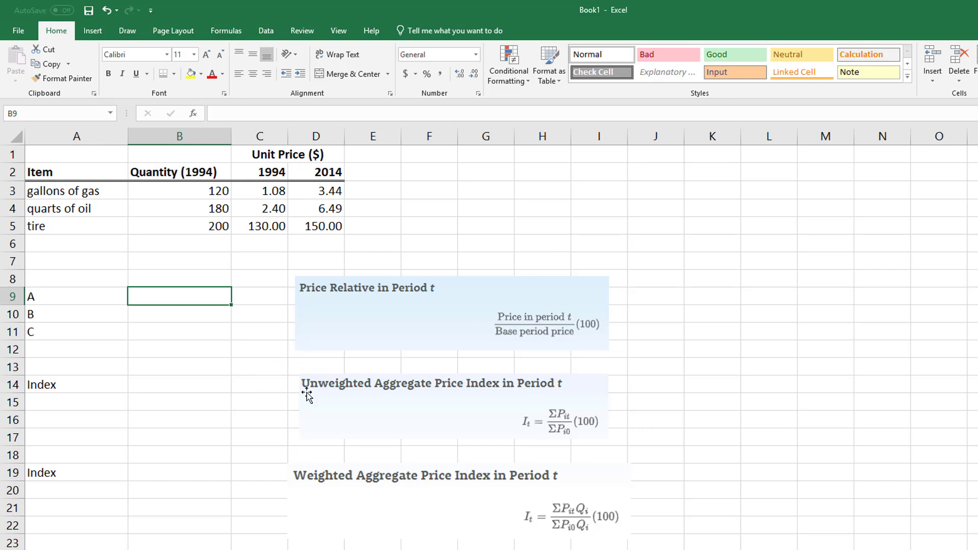
type("=")
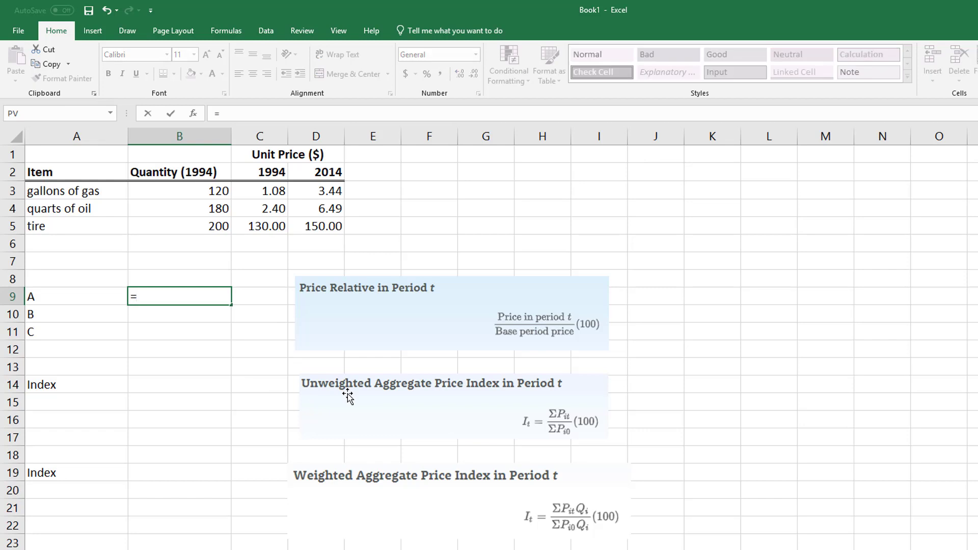
type("(")
left_click(331, 190)
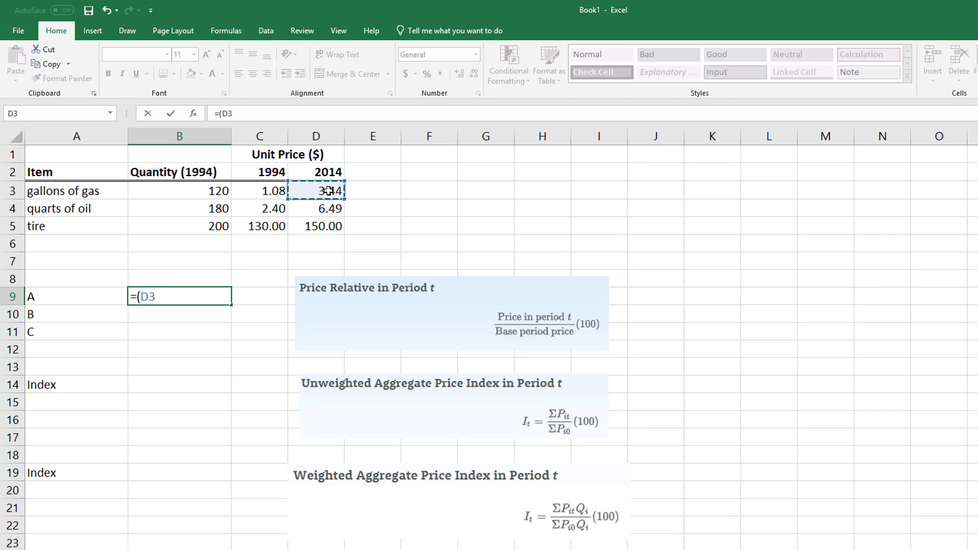
type("/")
left_click(260, 192)
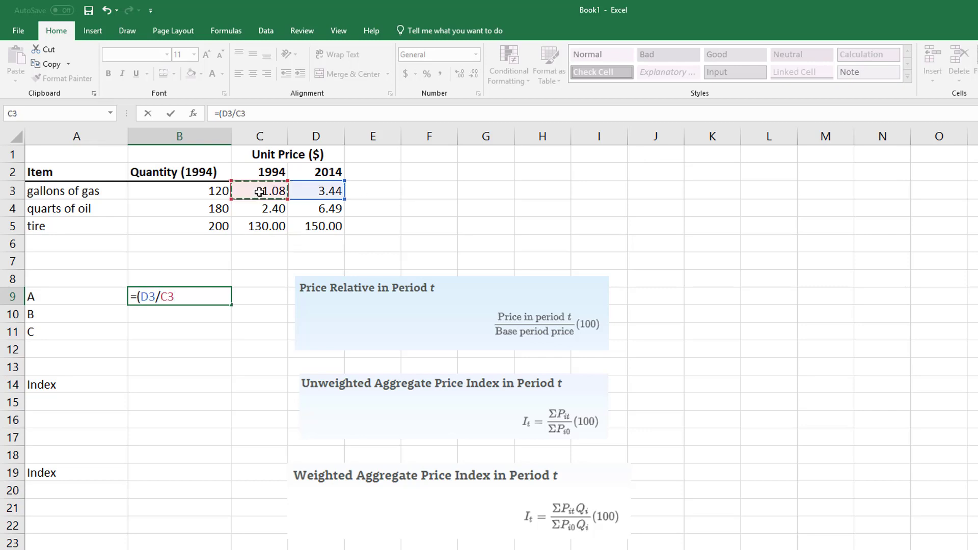
type(")*100")
key("Return")
left_click(206, 289)
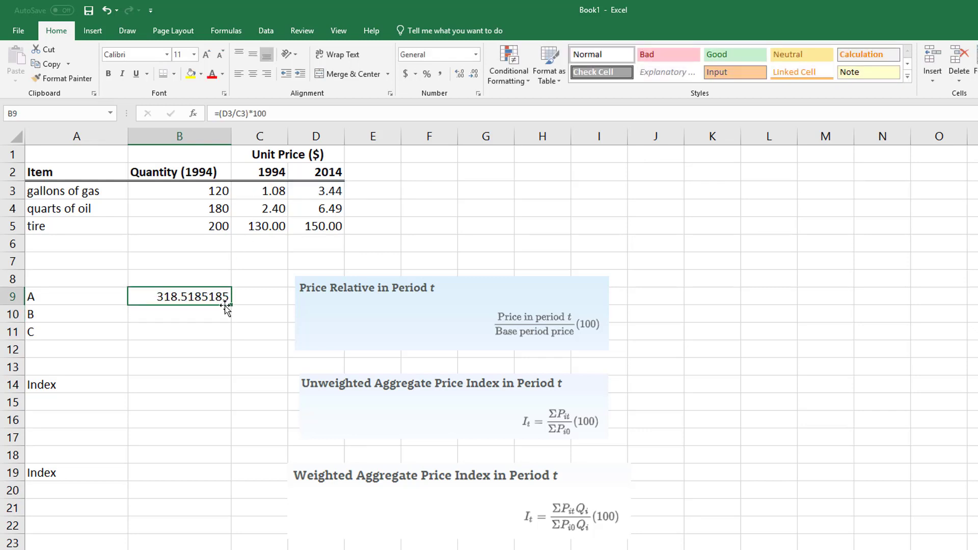
left_click_drag(232, 310, 230, 339)
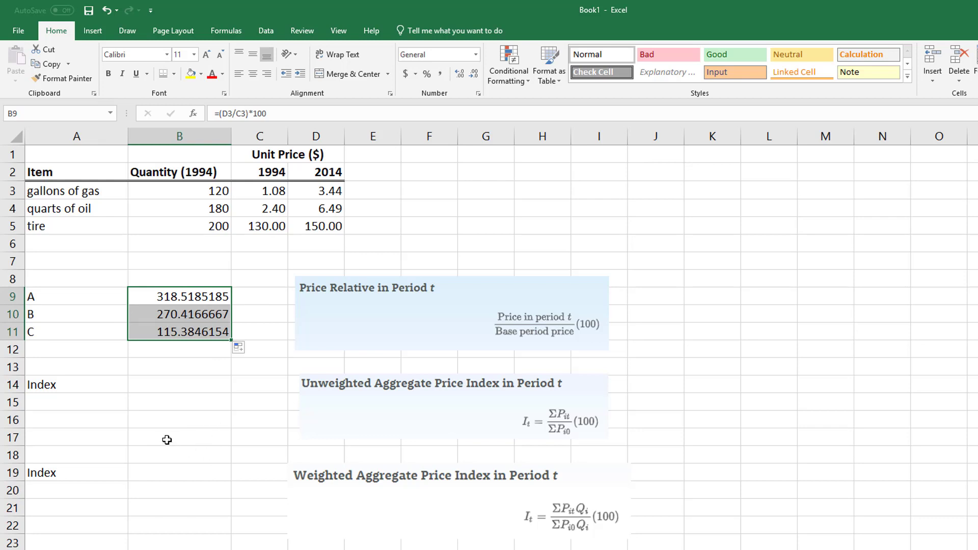
- Change the 2014 gas price in D3 to 1.99 and the oil price in D4 to 3.45
left_click(176, 298)
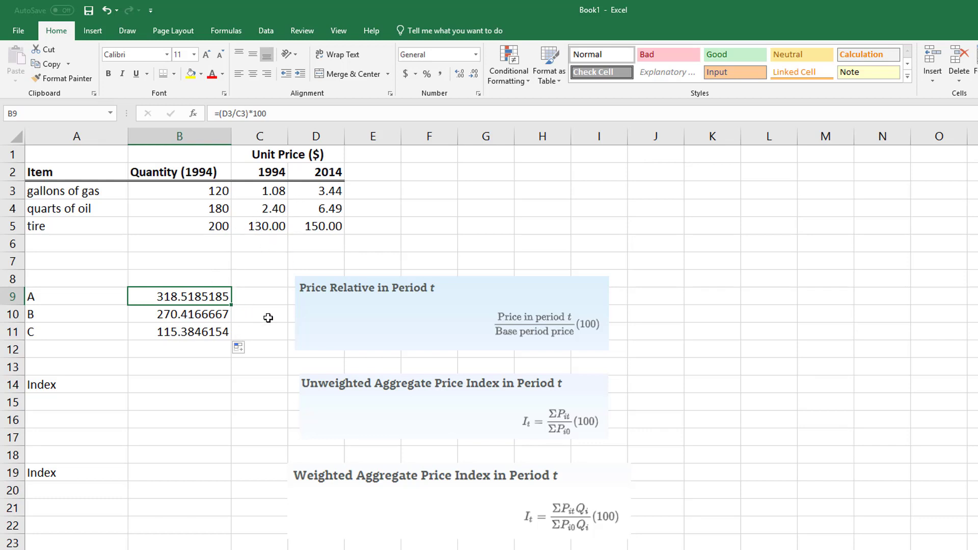
left_click(327, 191)
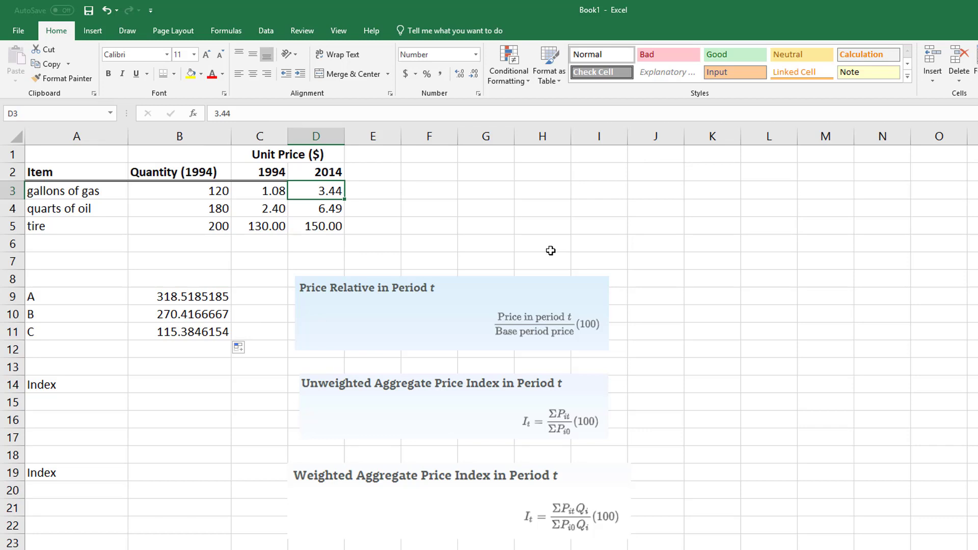
type("2.25")
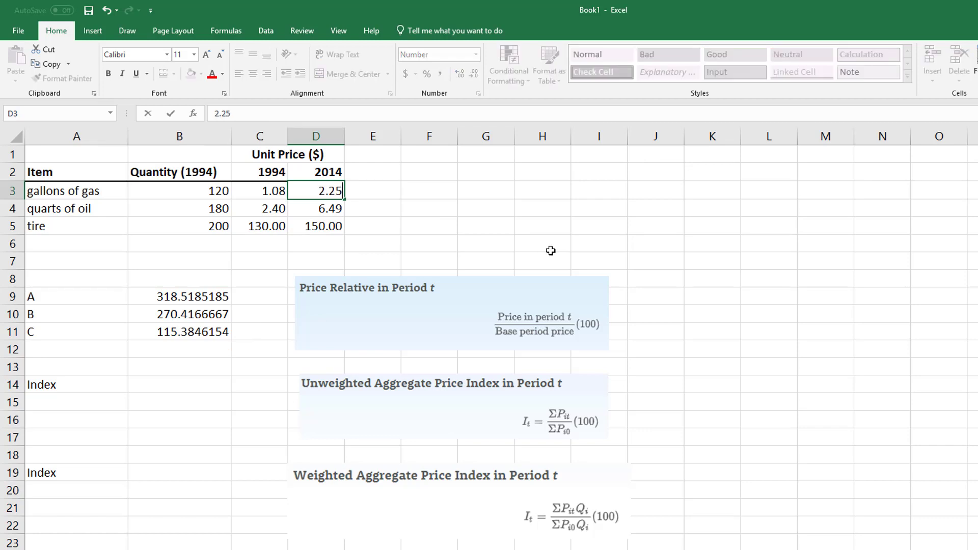
key("Return")
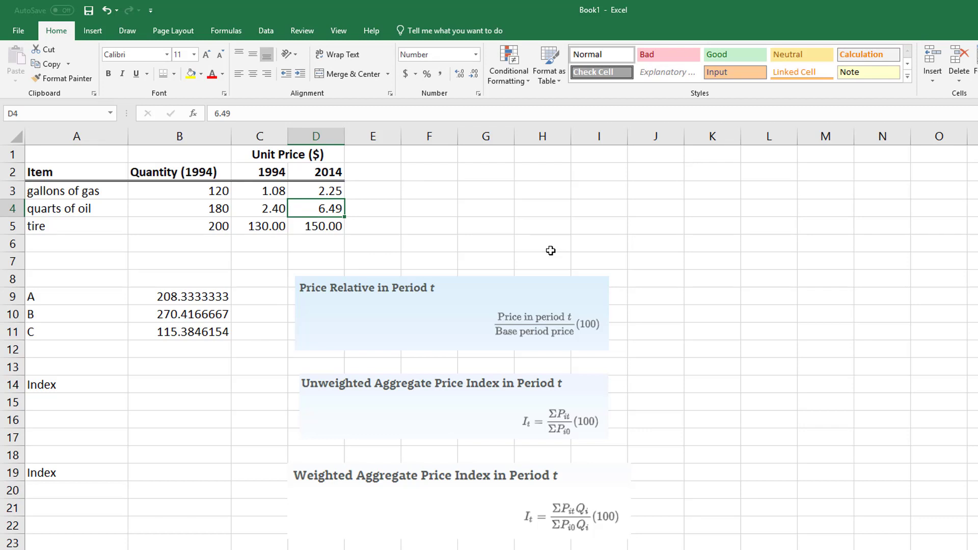
key("Up")
type("1.99")
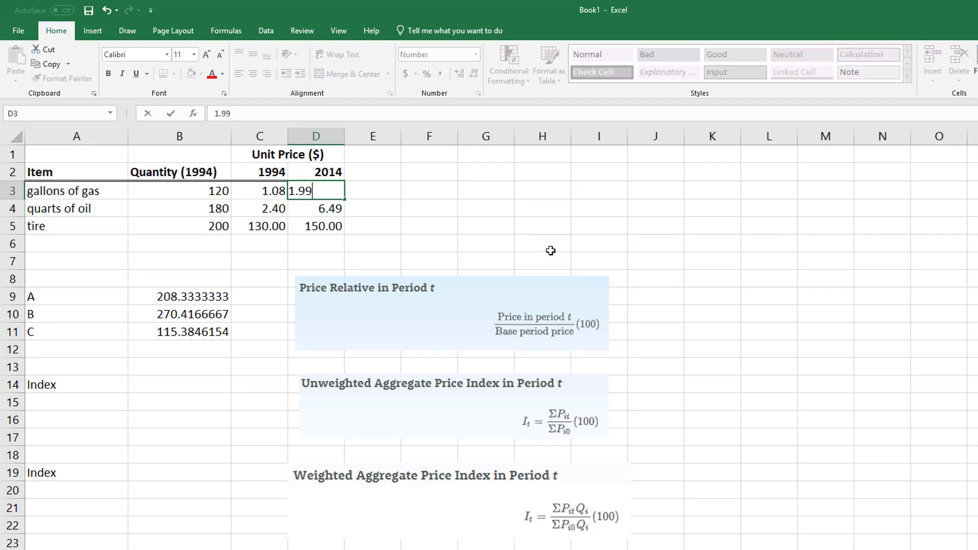
key("Return")
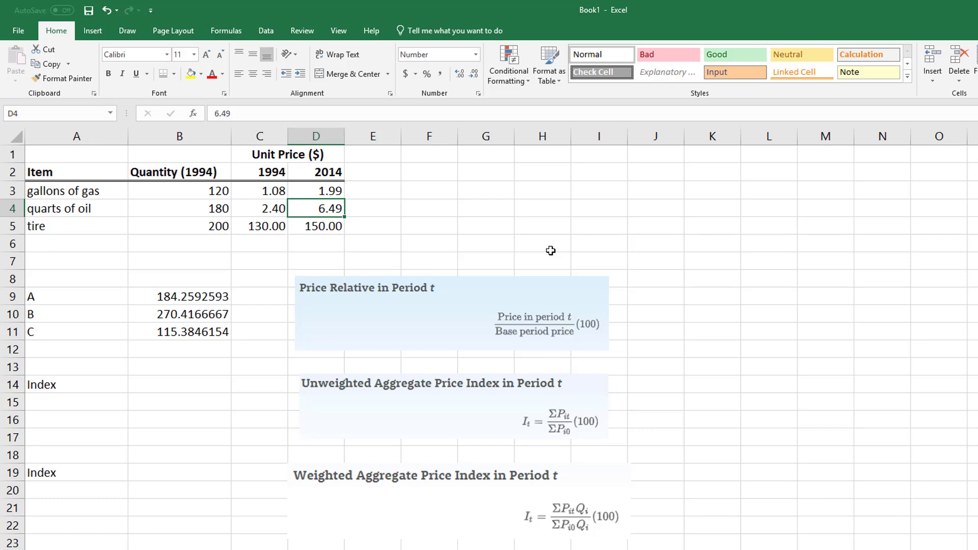
type("3.45")
key("Return")
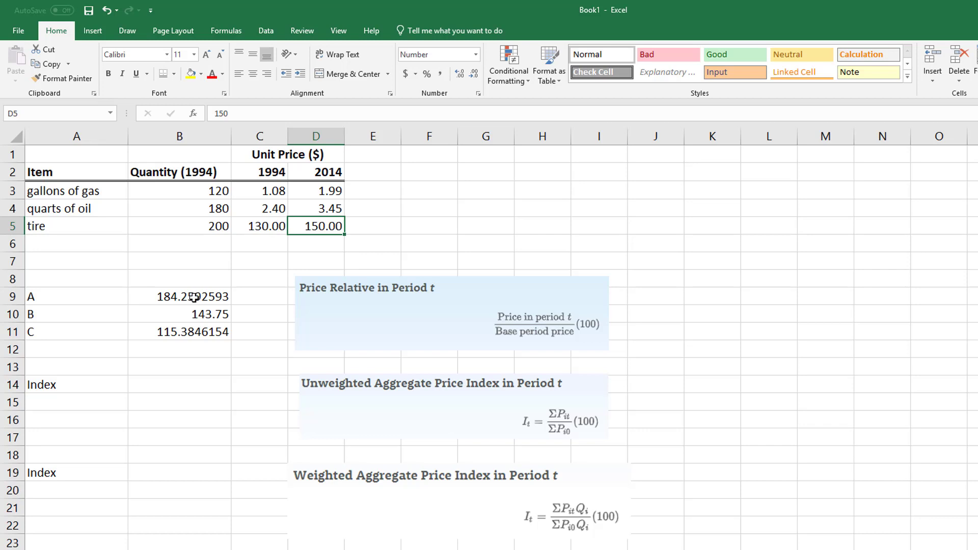
- Round the price relatives in B9:B11 to whole numbers using Decrease Decimal
left_click_drag(194, 297, 196, 331)
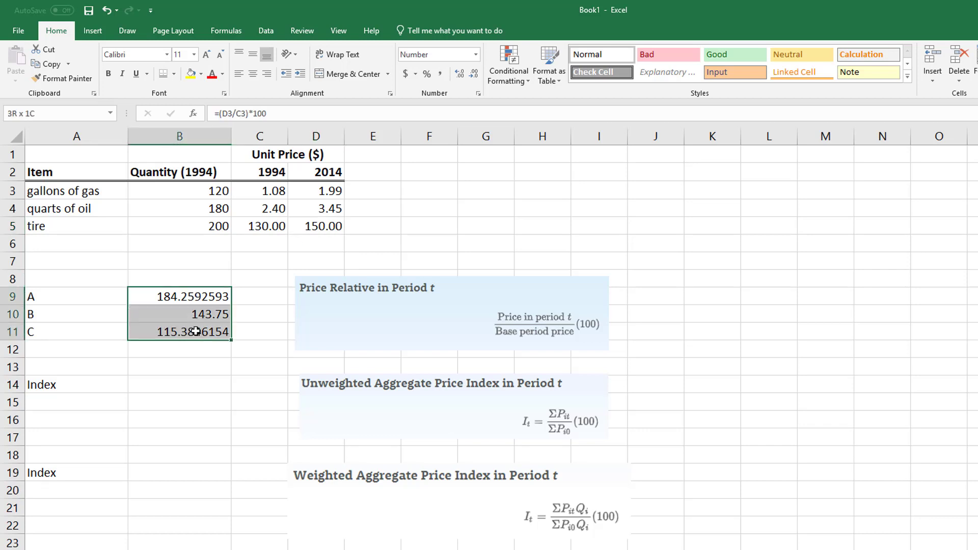
left_click(474, 75)
left_click(474, 75)
left_click(473, 76)
left_click(474, 75)
left_click(473, 76)
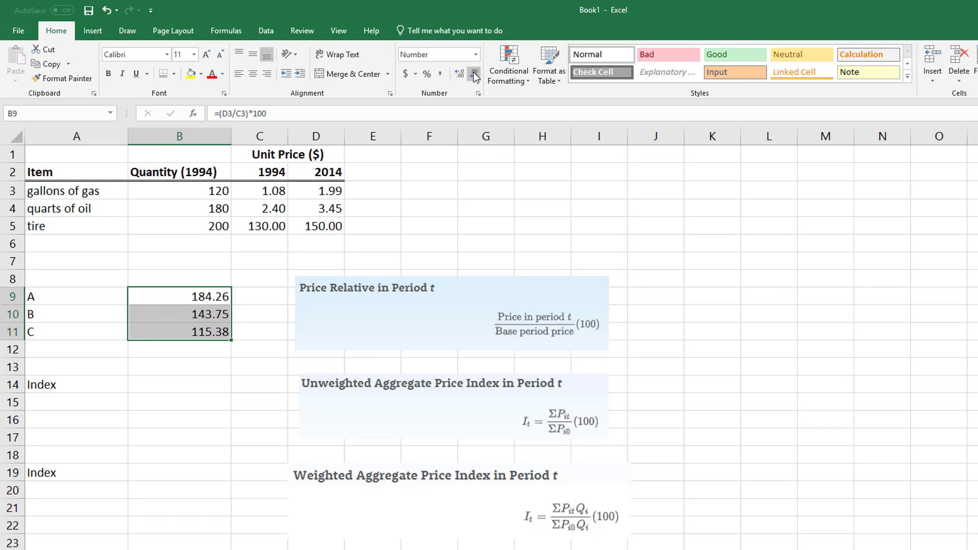
left_click(474, 75)
left_click(474, 76)
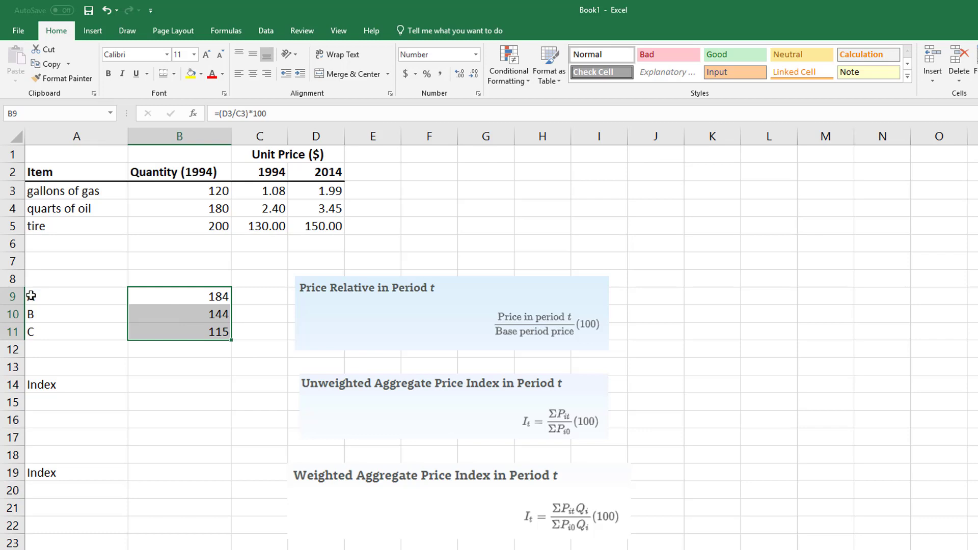
left_click(168, 298)
left_click(174, 315)
left_click(173, 331)
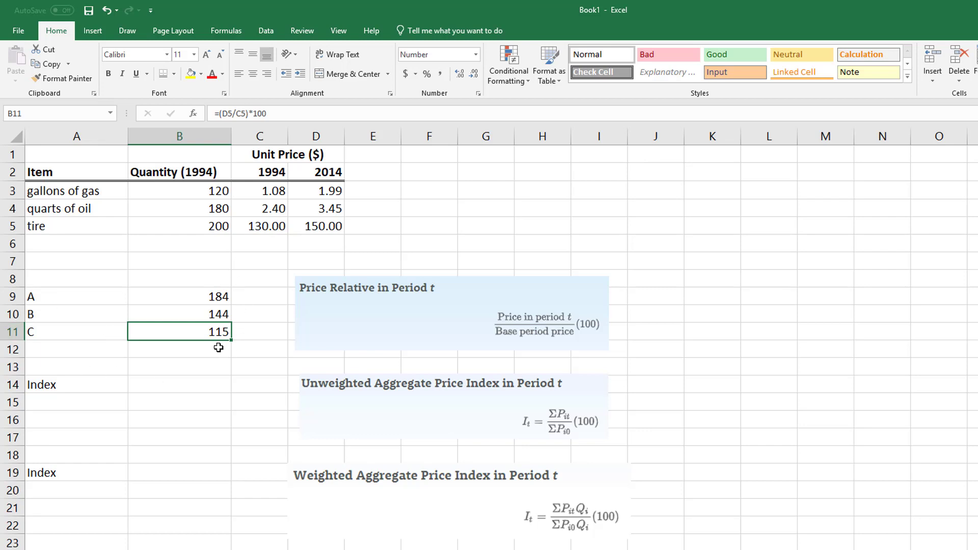
left_click(209, 300)
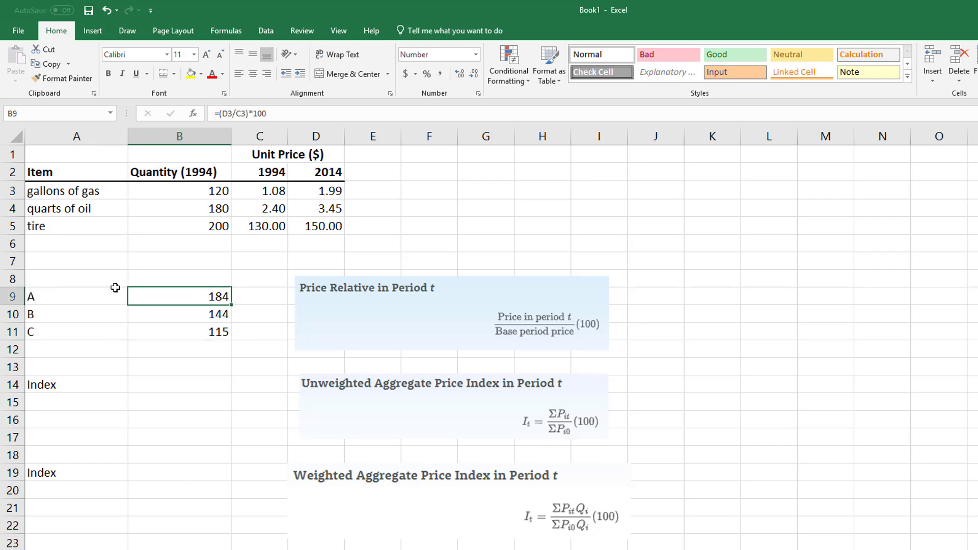
- Copy the item names from A3:A5 into A9:A11, replacing the A, B, C labels
left_click_drag(82, 190, 71, 218)
key("ctrl+c")
left_click(77, 297)
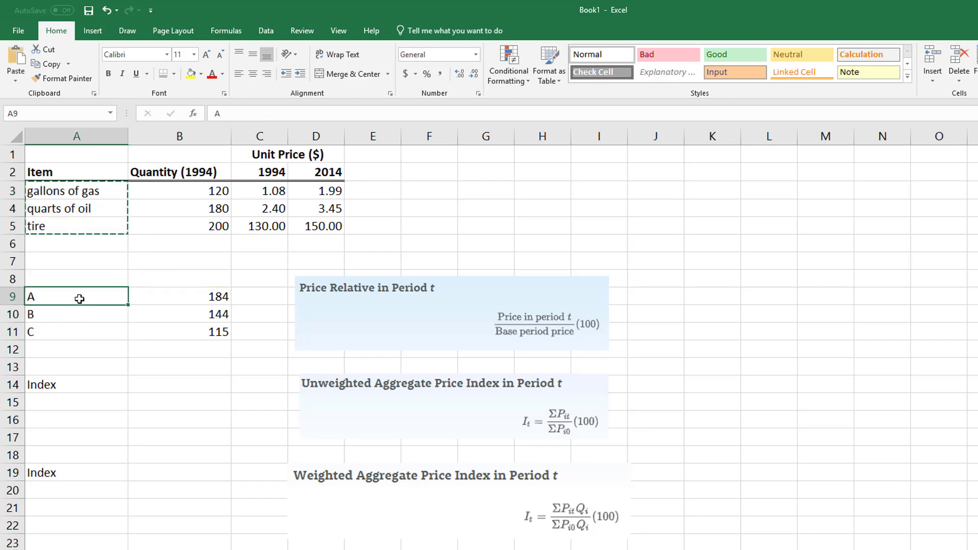
key("ctrl+v")
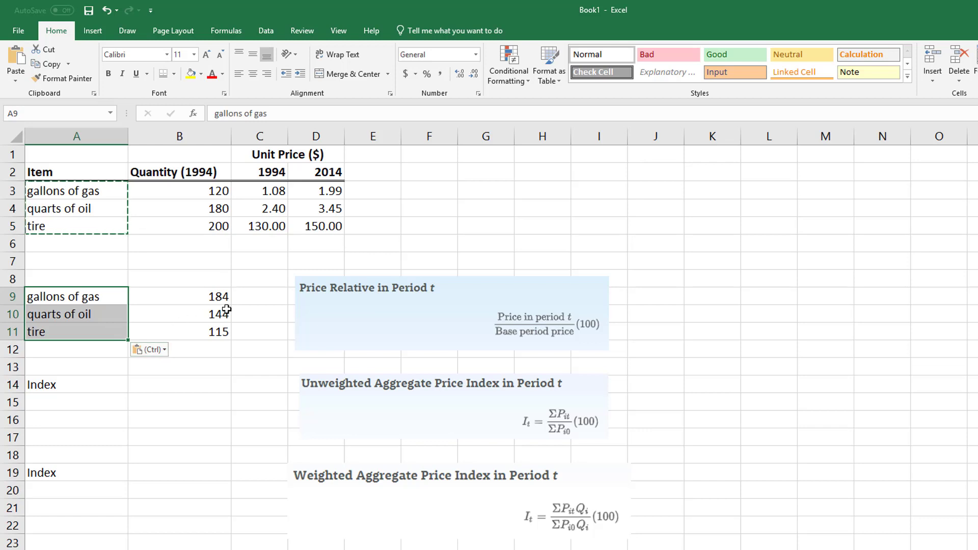
left_click(214, 296)
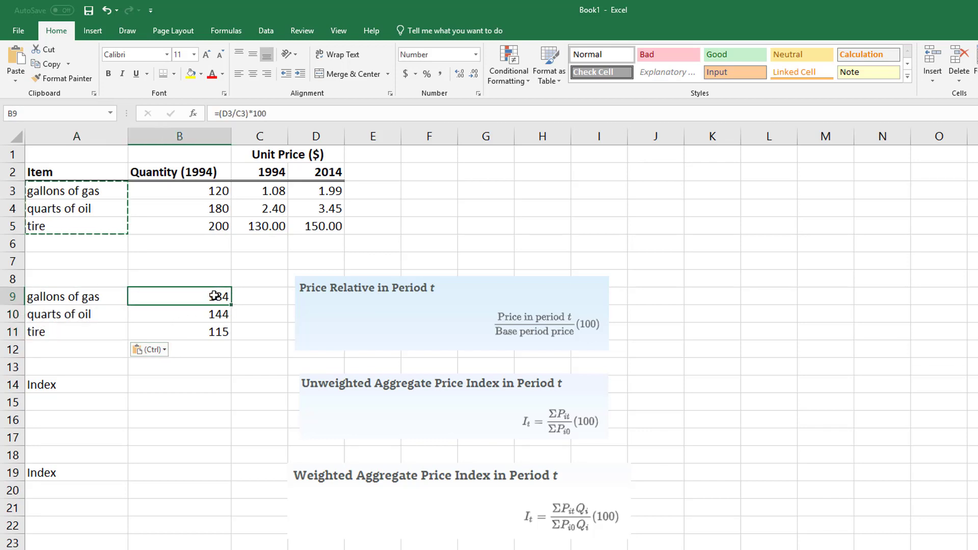
left_click(198, 334)
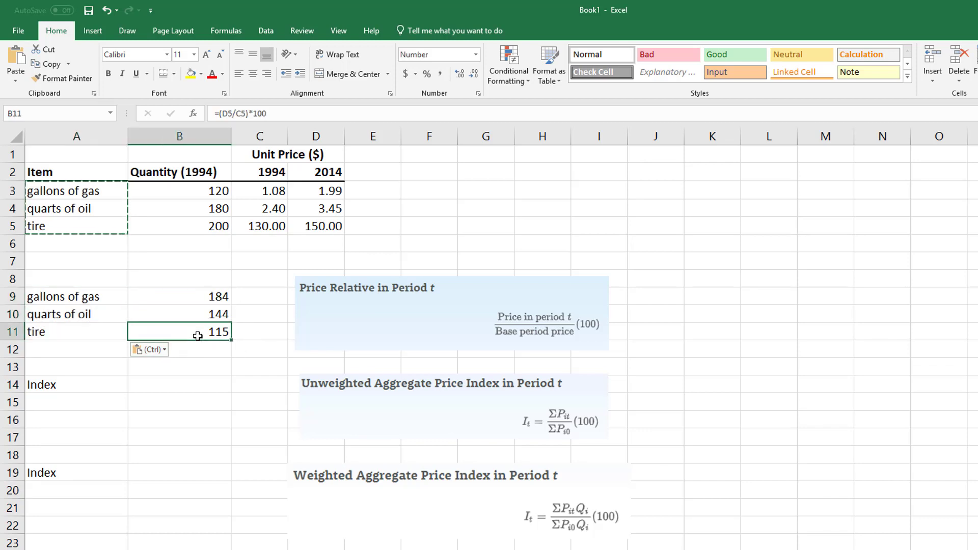
left_click(170, 390)
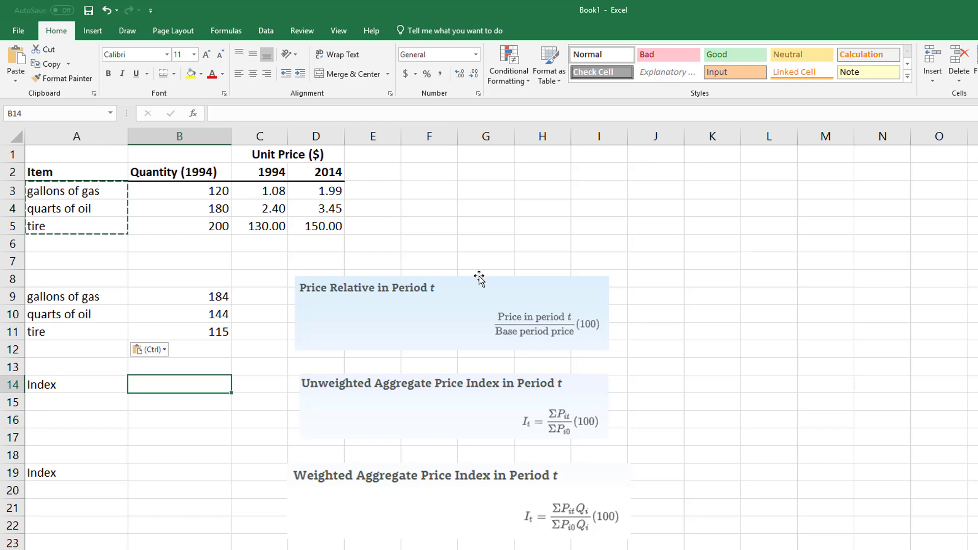
- Enter =SUM(D3:D5)/SUM(C3:C5) in B14 as the unweighted price ratio
left_click(323, 192)
left_click(322, 211)
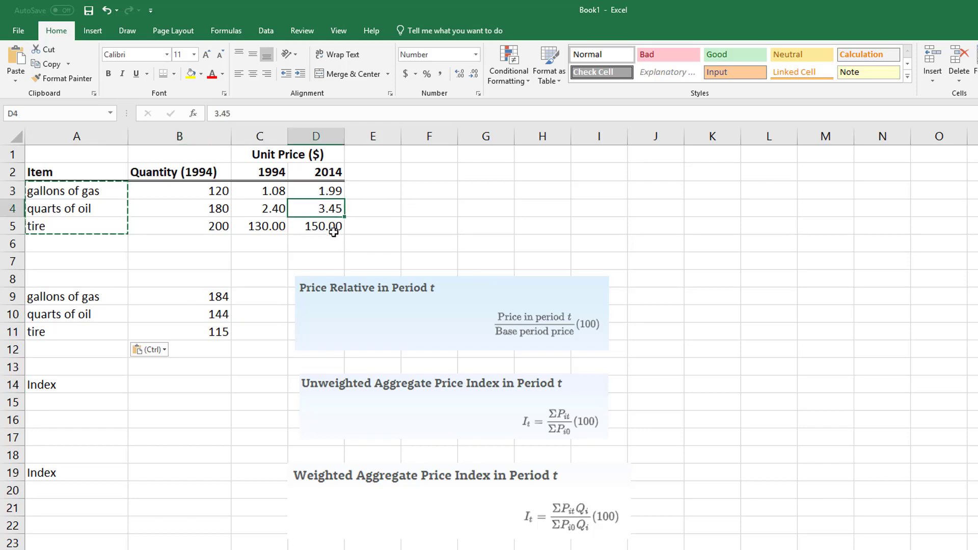
left_click(321, 226)
left_click(173, 388)
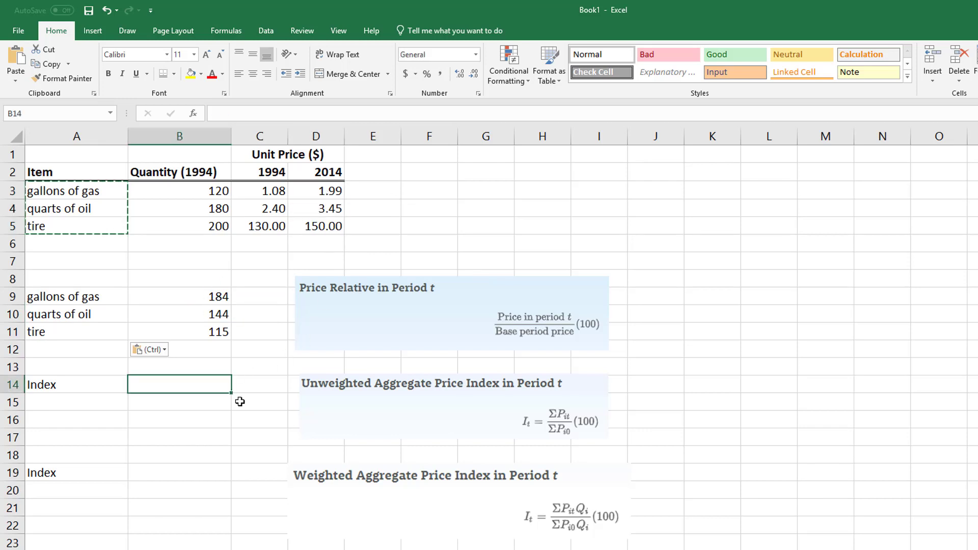
type("=")
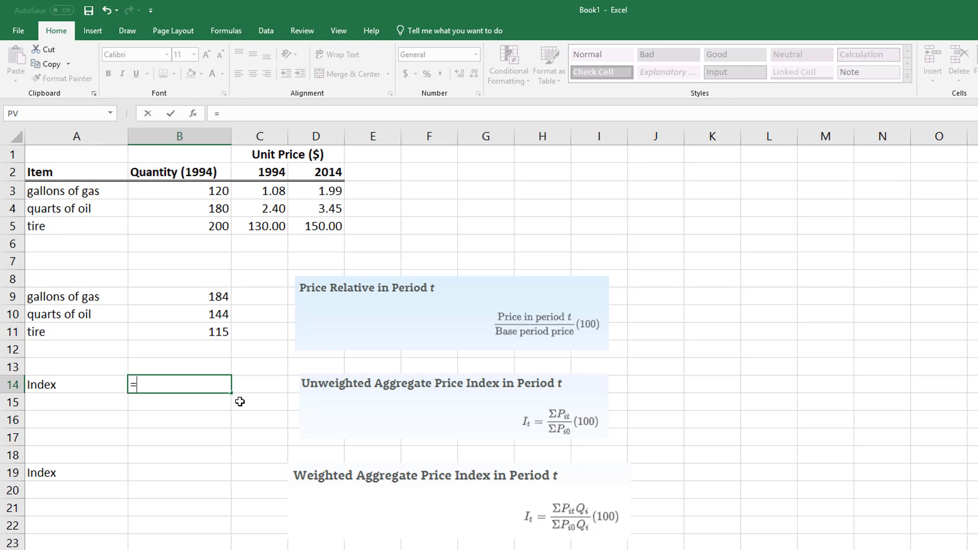
type("sum(")
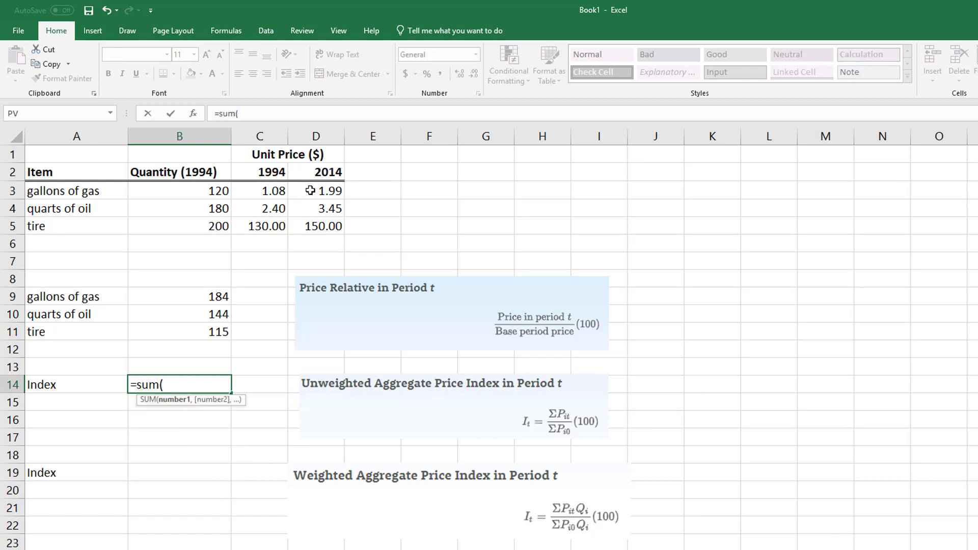
left_click_drag(310, 191, 311, 219)
type(")")
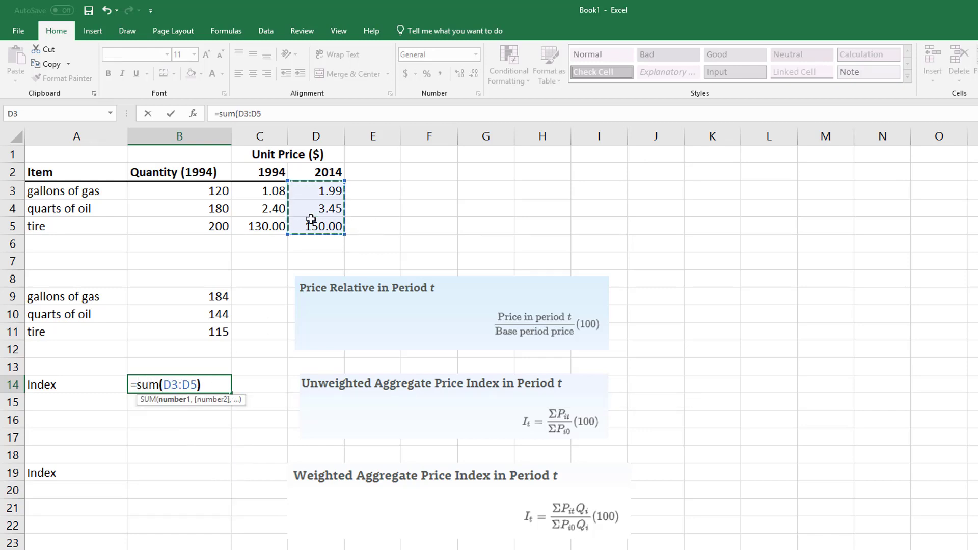
type("/sum(")
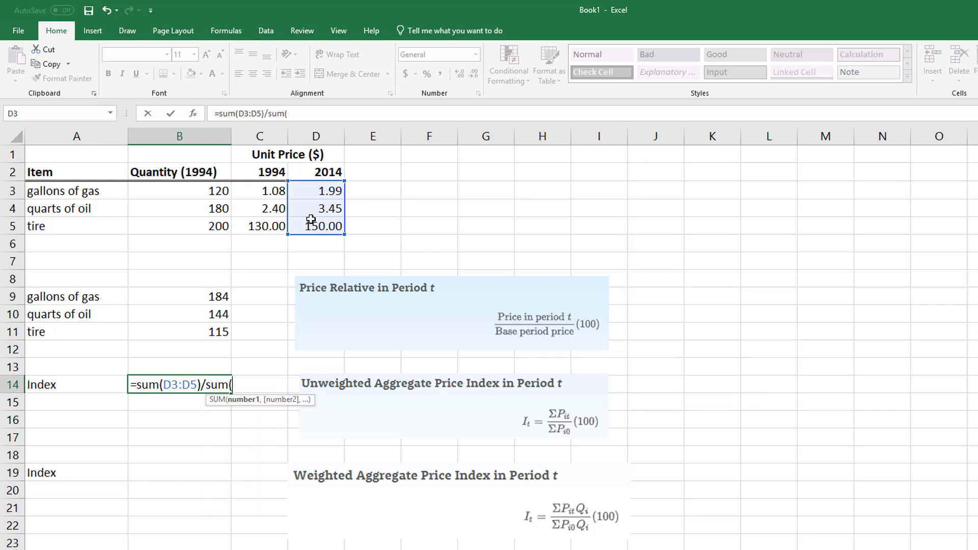
left_click_drag(279, 191, 280, 229)
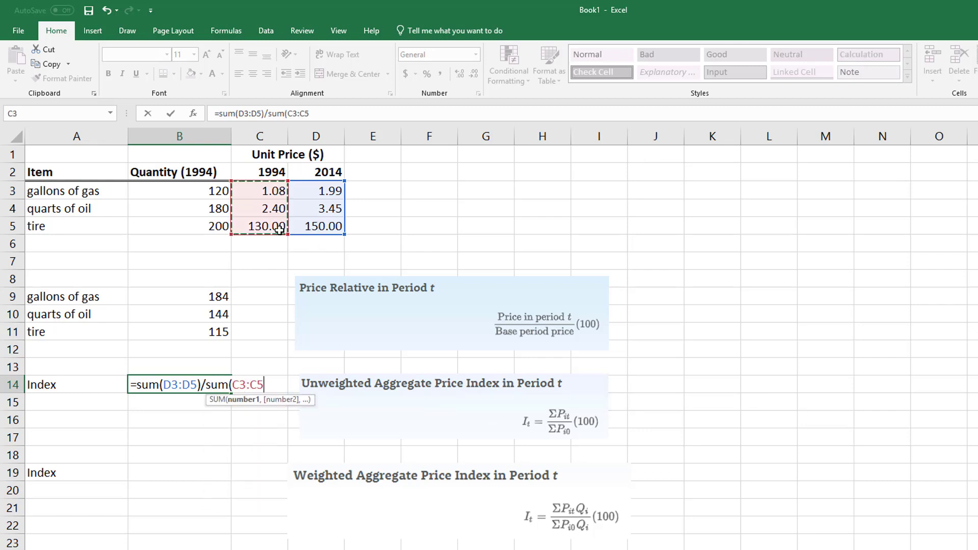
type(")")
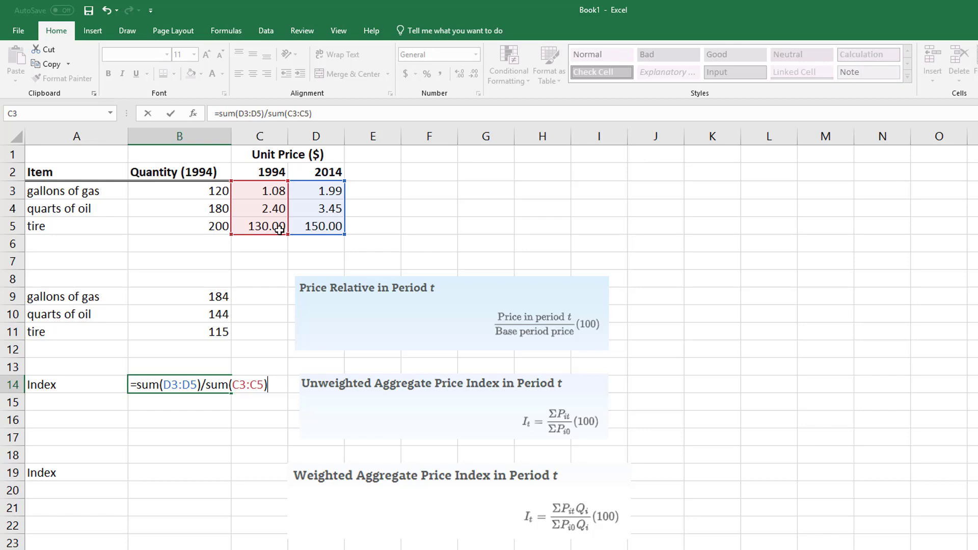
key("Return")
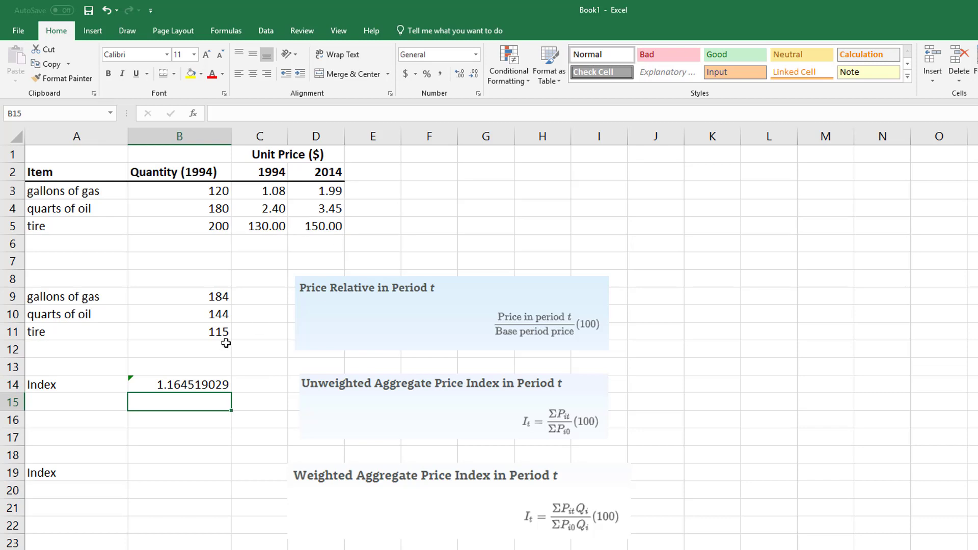
- Append *100 to the B14 formula and reduce its decimals until it shows 116
left_click(199, 384)
left_click(329, 112)
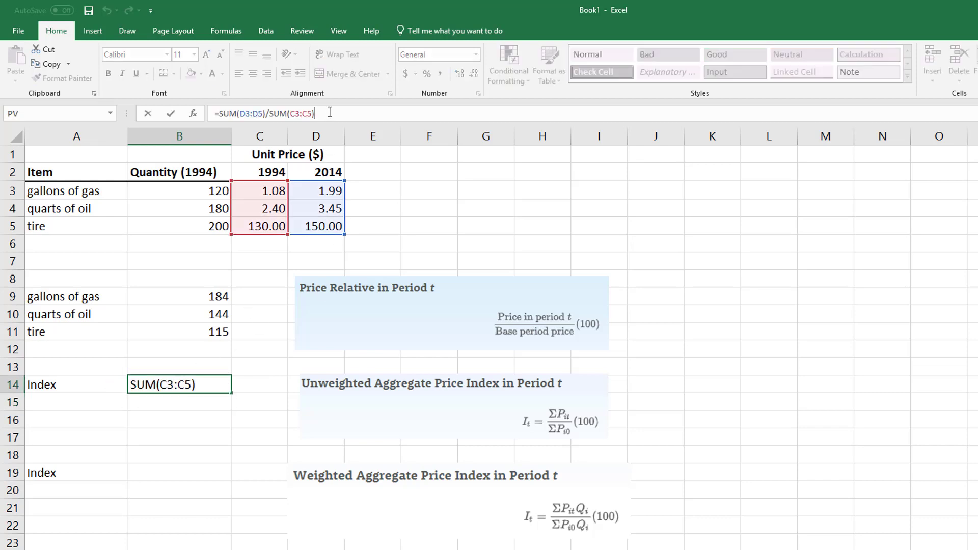
type("*100")
key("Return")
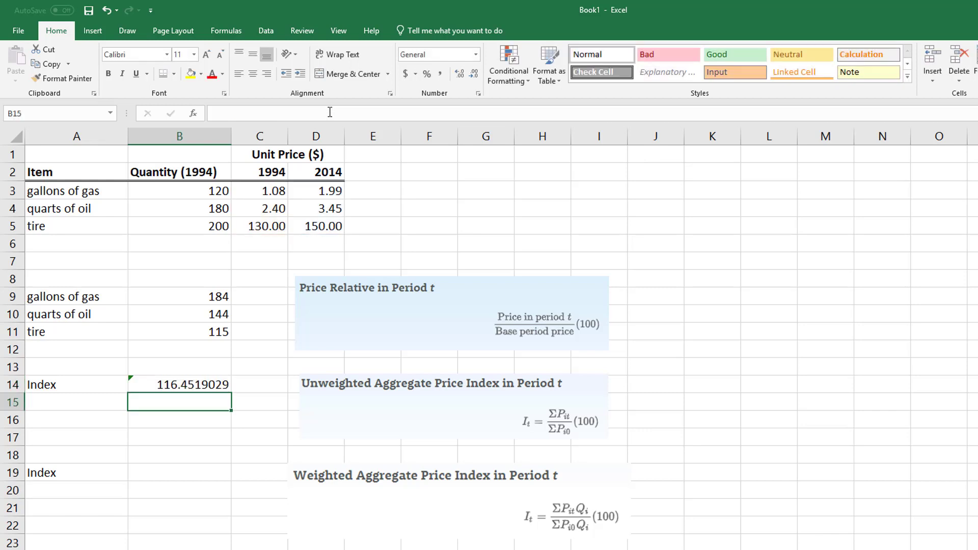
left_click(190, 383)
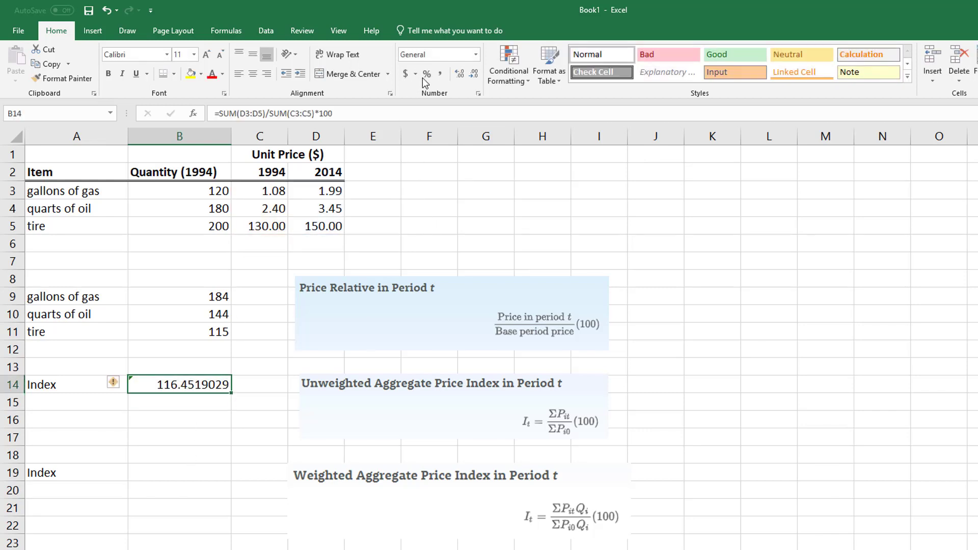
left_click(473, 75)
left_click(473, 75)
left_click(473, 76)
left_click(474, 75)
left_click(473, 76)
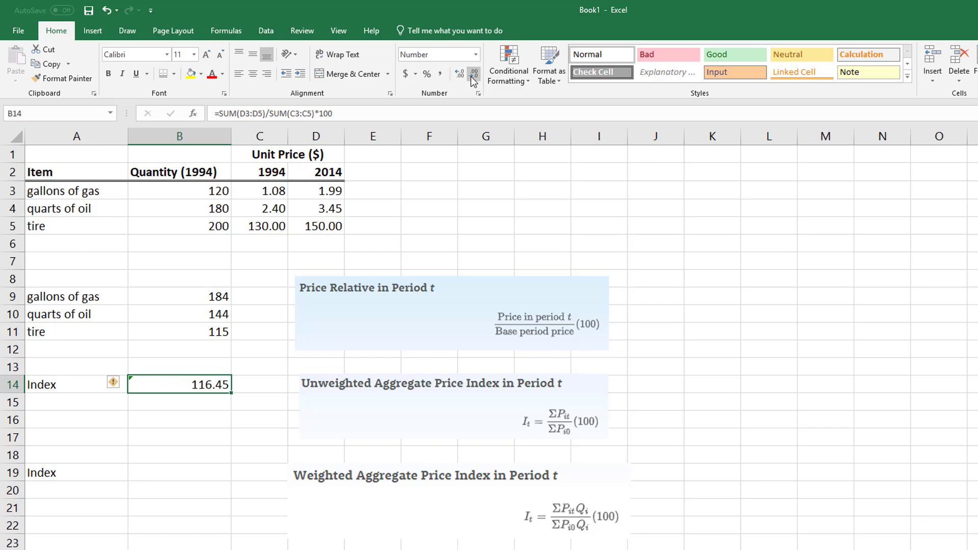
left_click(472, 76)
left_click(474, 77)
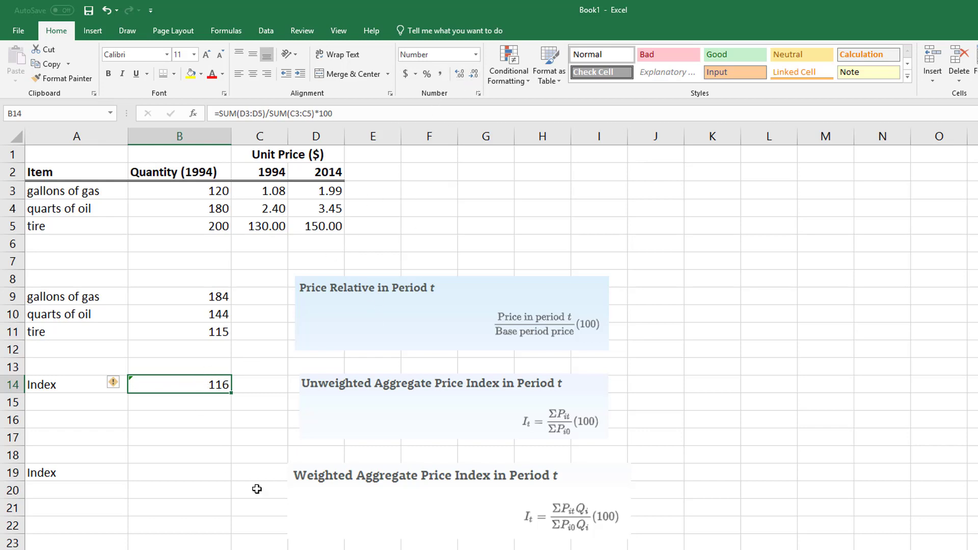
left_click(197, 467)
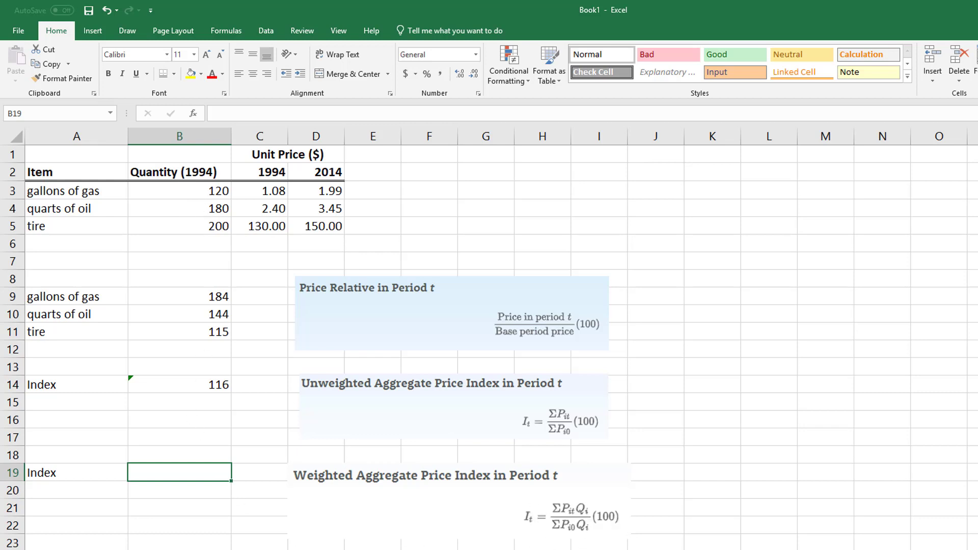
- Start B19 with the quantity-weighted 2014 total =(D3*B3+D4*B4+D5*B5
type("=(")
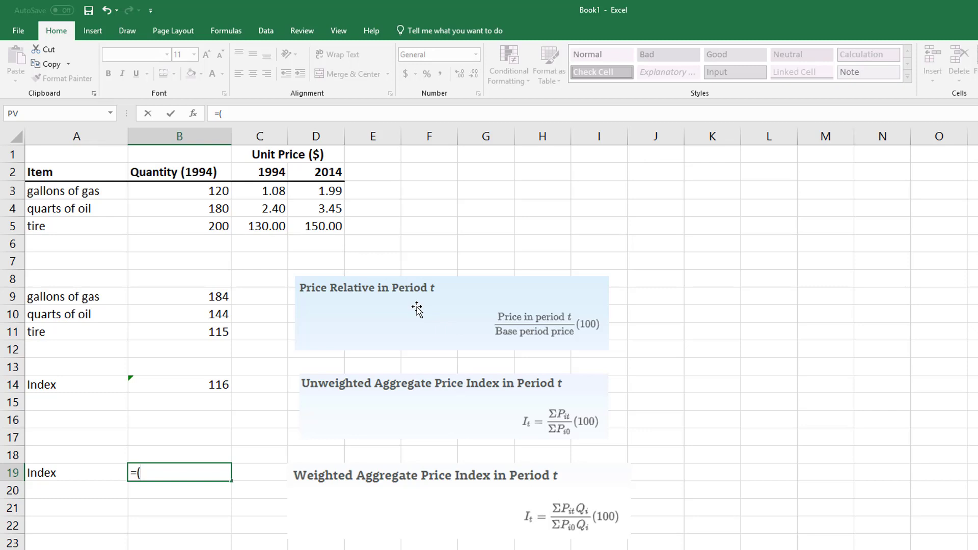
left_click(330, 190)
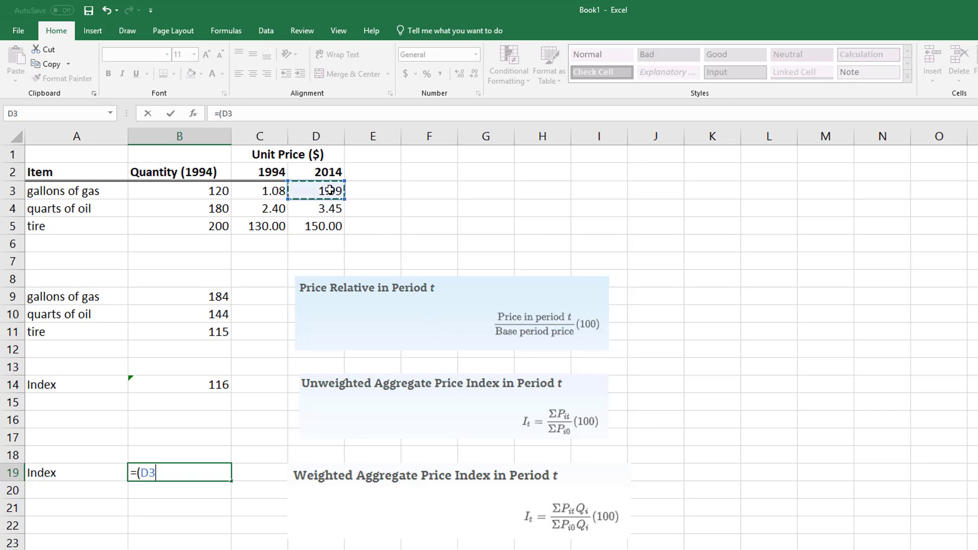
type("*")
left_click(168, 191)
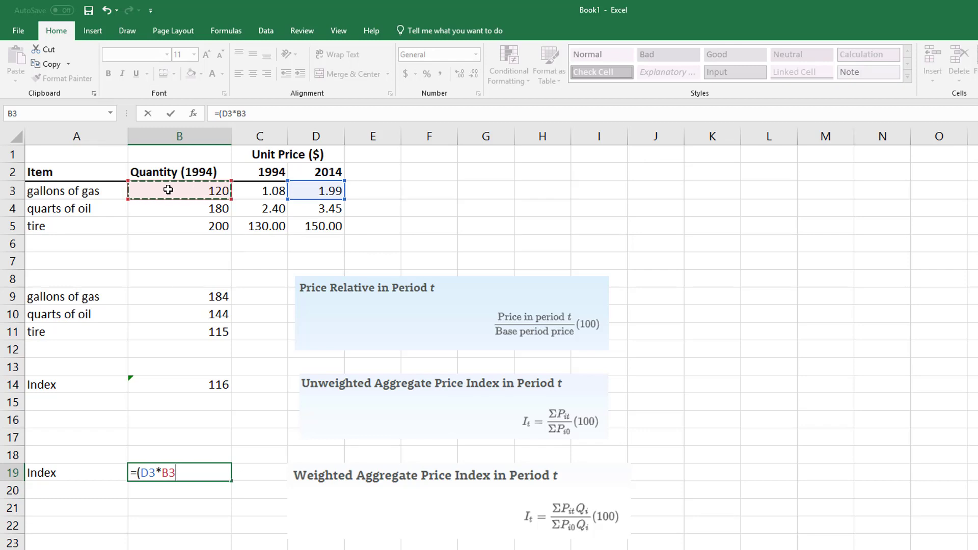
type("+")
left_click(303, 211)
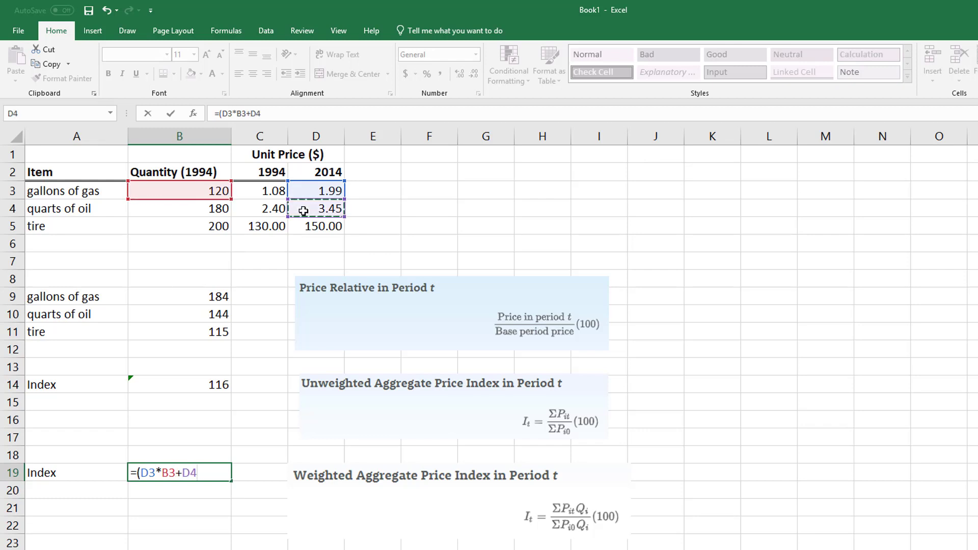
type("*")
left_click(215, 207)
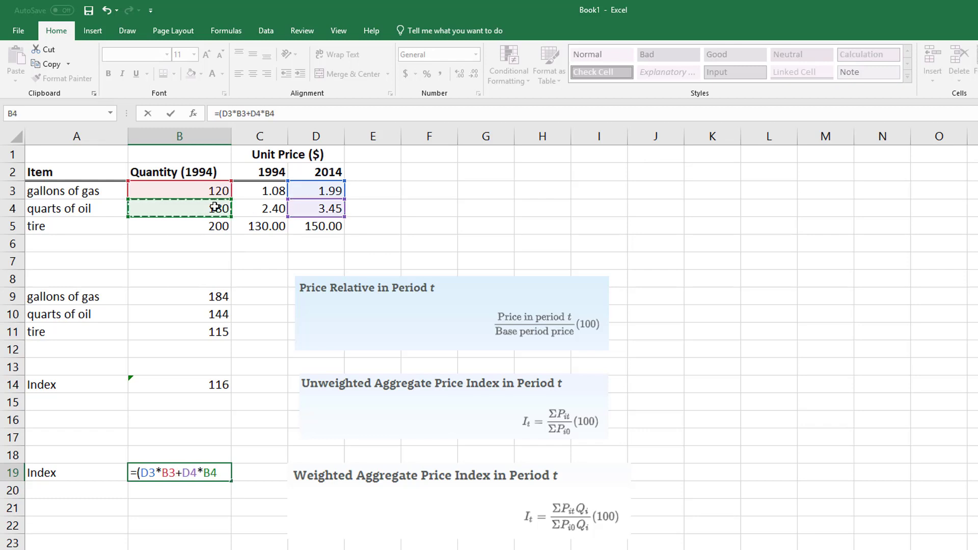
type("+")
left_click(311, 227)
type("*")
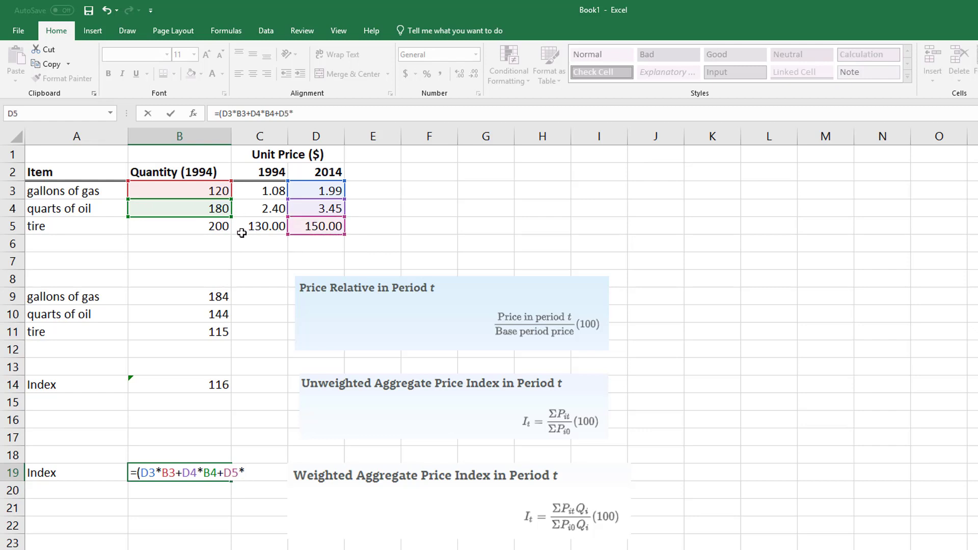
left_click(206, 219)
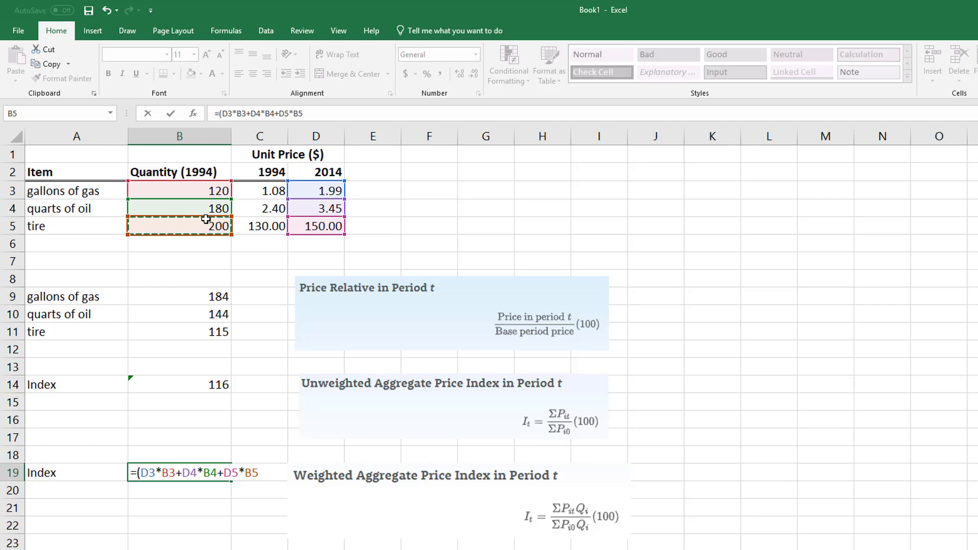
- Divide it by the quantity-weighted 1994 total (C3*B3+C4*B4+C5*B5)
type(")")
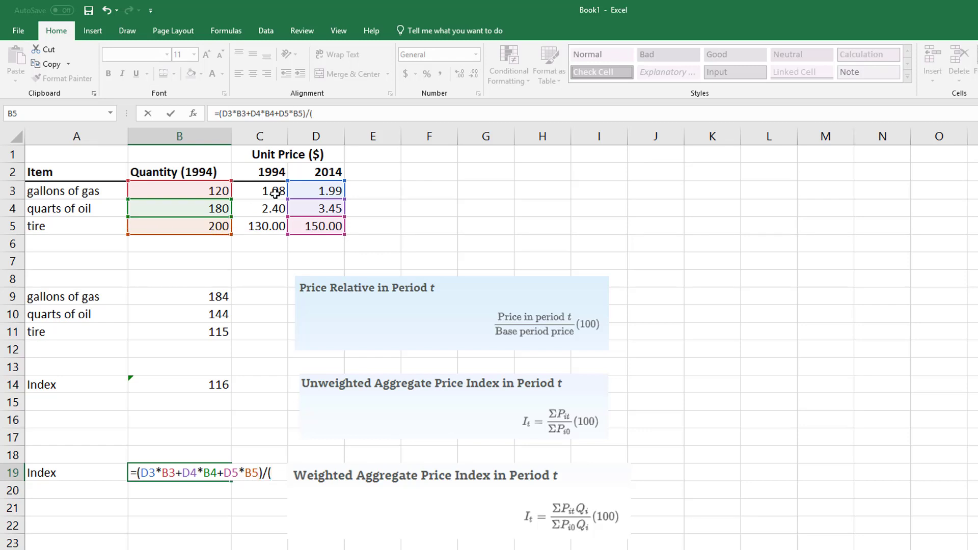
type("/(")
left_click(268, 191)
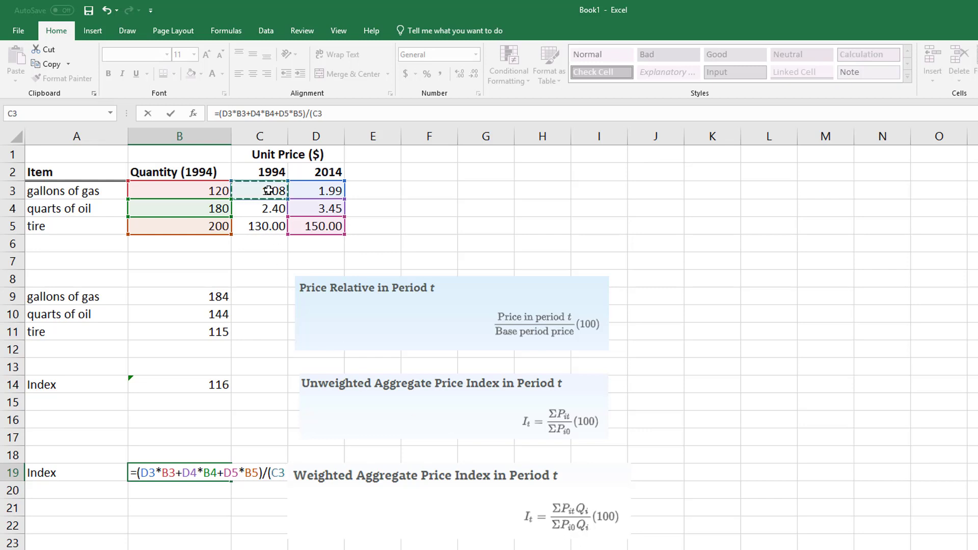
type("*")
left_click(195, 189)
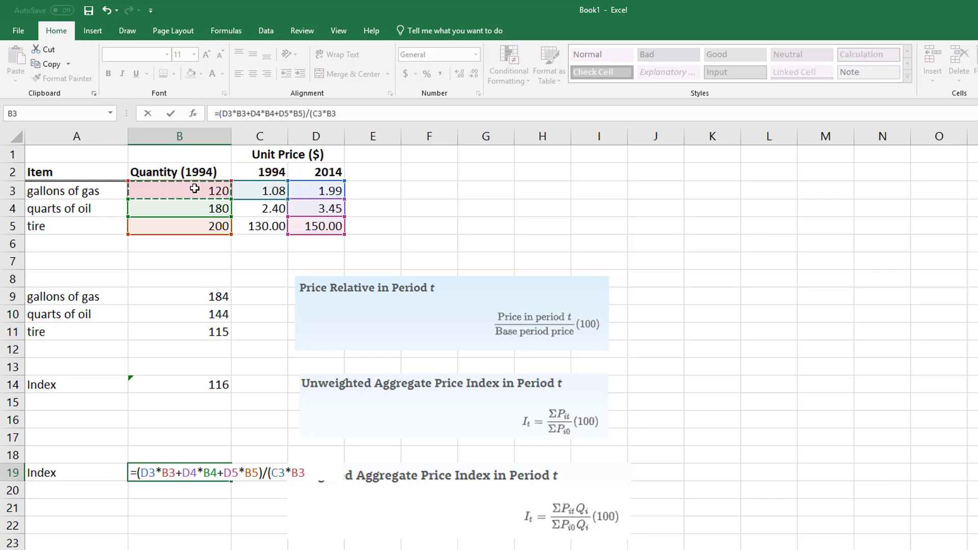
type("+")
left_click(267, 209)
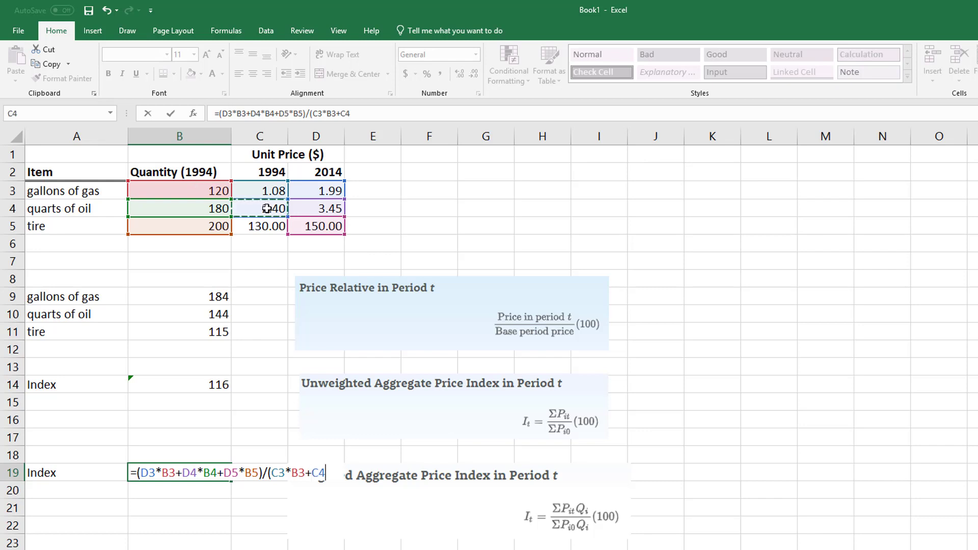
type("*")
left_click(212, 208)
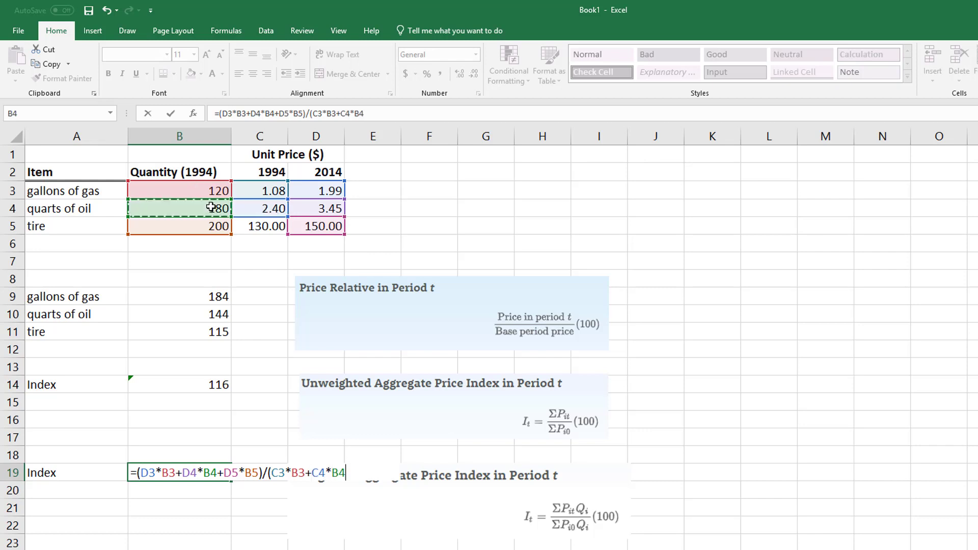
type("+")
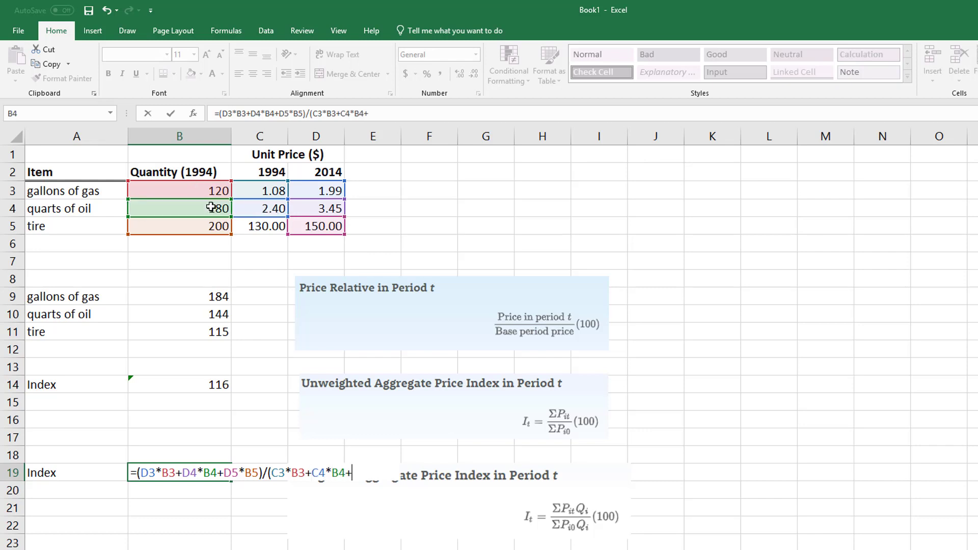
left_click(262, 225)
type("*")
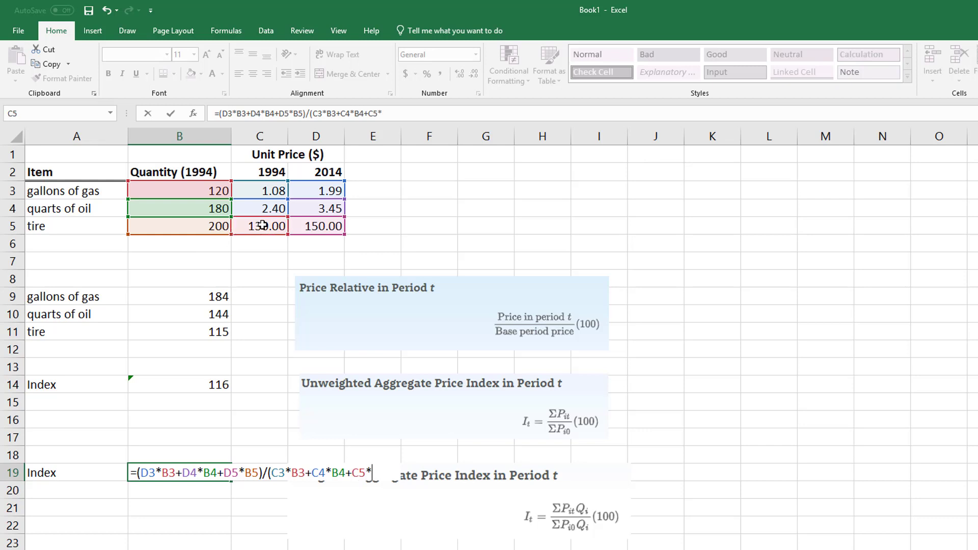
left_click(212, 227)
type(")")
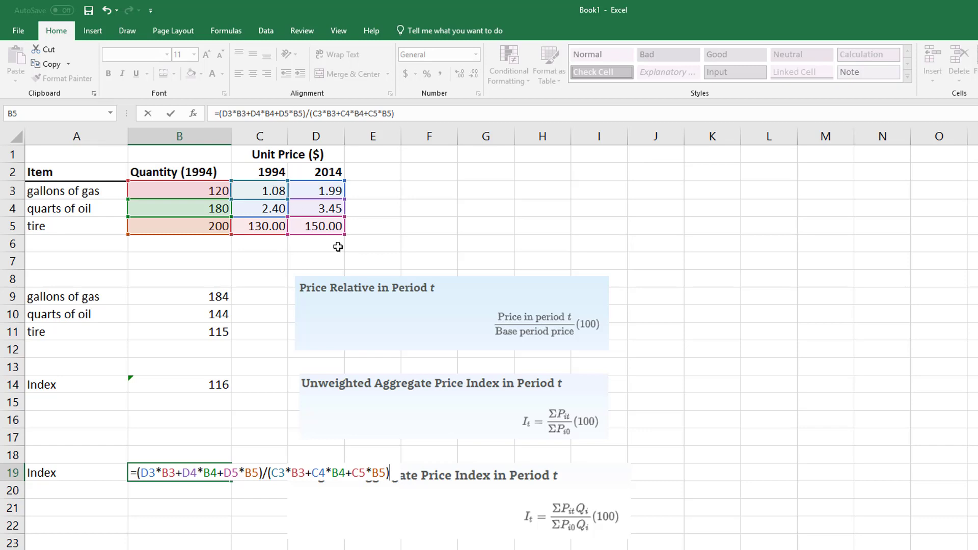
- Wrap the B19 formula in parentheses and multiply by 100, giving 116.1820071
key("Return")
left_click(205, 473)
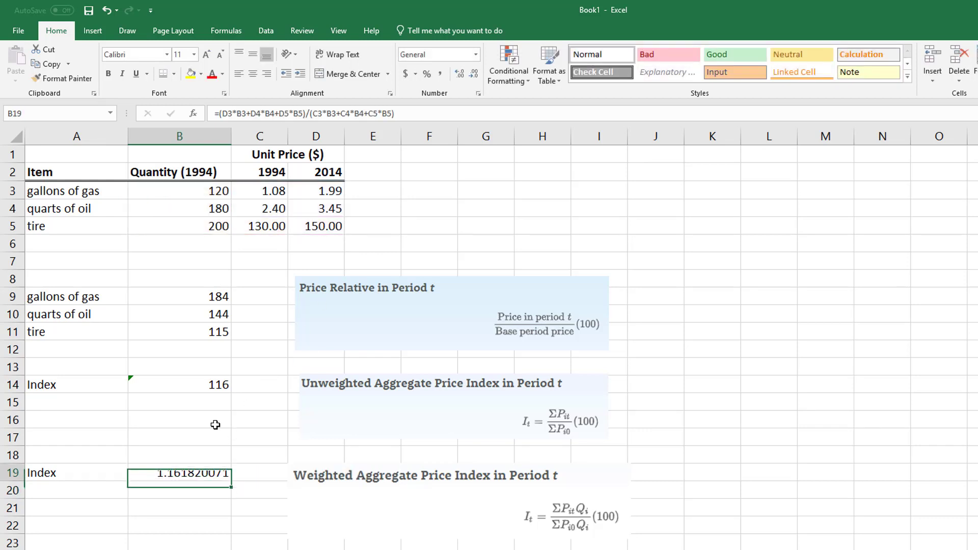
left_click(225, 114)
type("(")
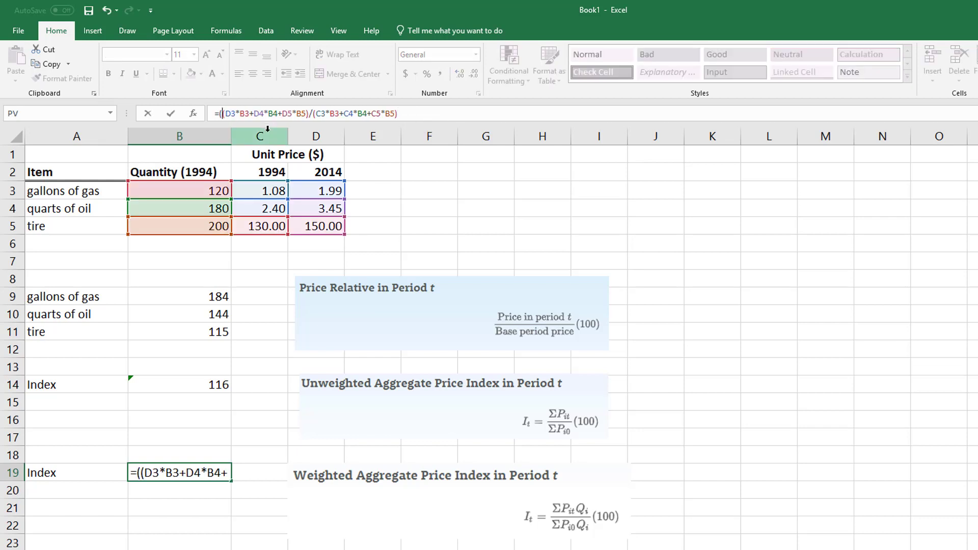
key("End")
type("*100")
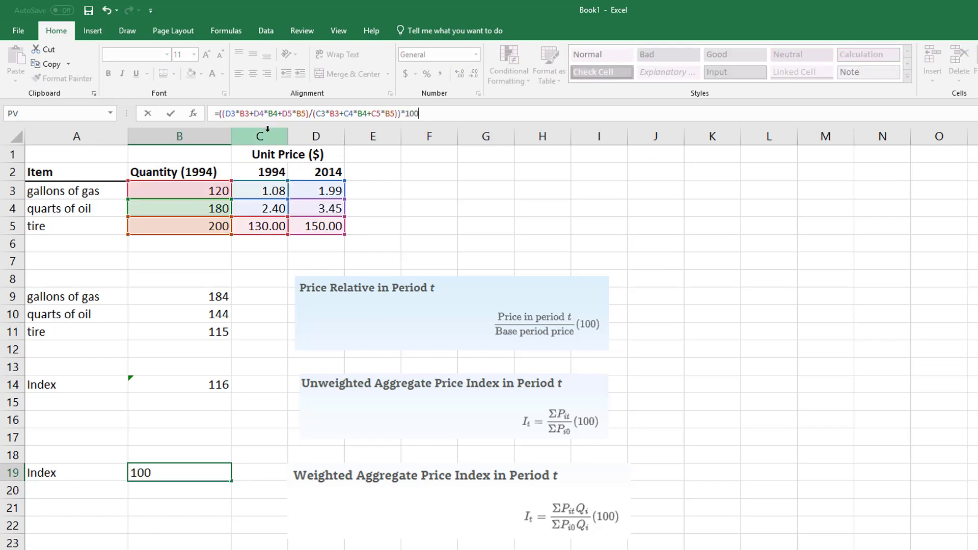
key("Return")
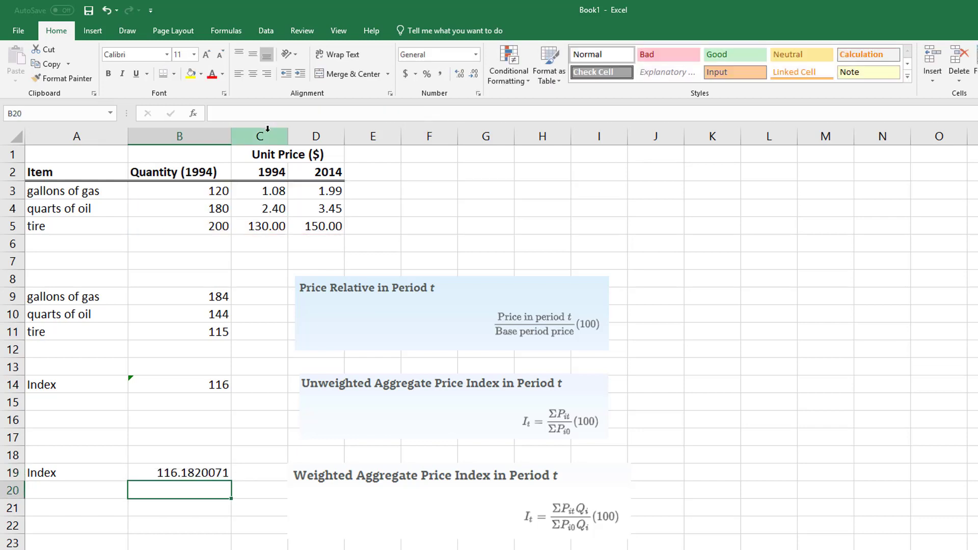
left_click(221, 469)
- Add three decimal places to B14 so the unweighted index reads 116.452
left_click(230, 385)
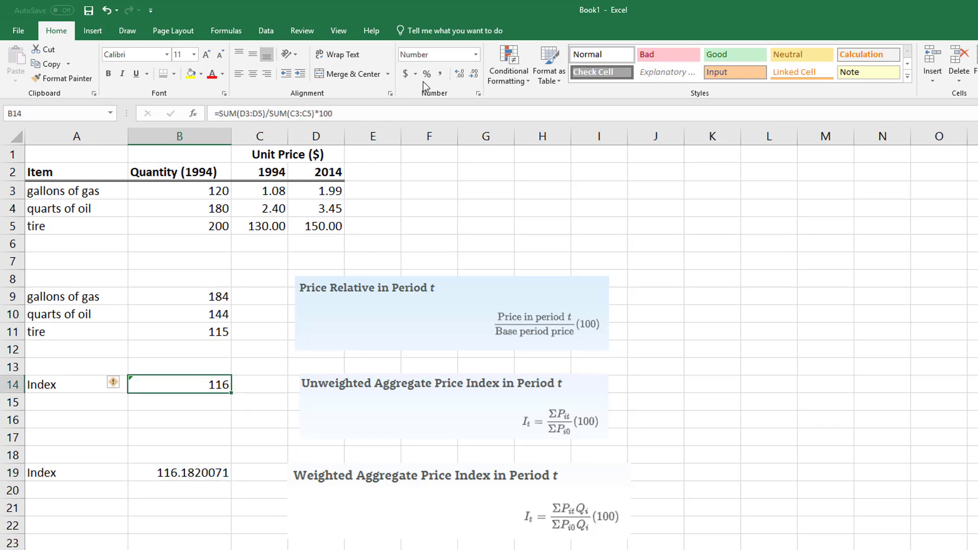
left_click(460, 75)
left_click(460, 76)
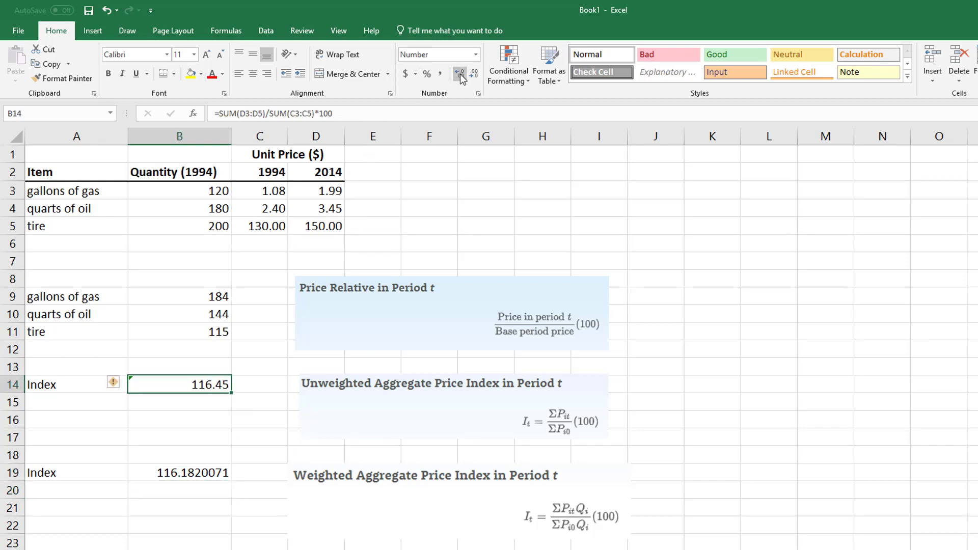
left_click(460, 75)
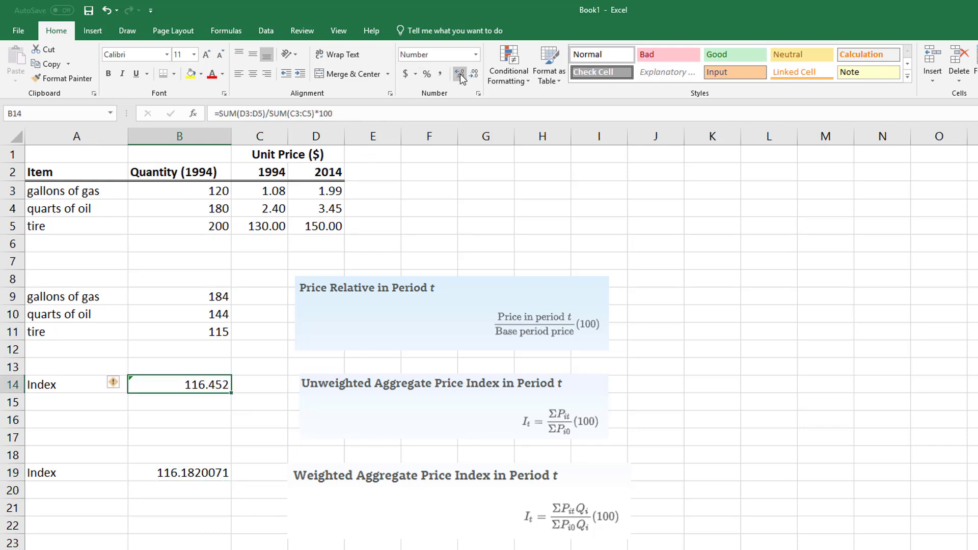
left_click(210, 474)
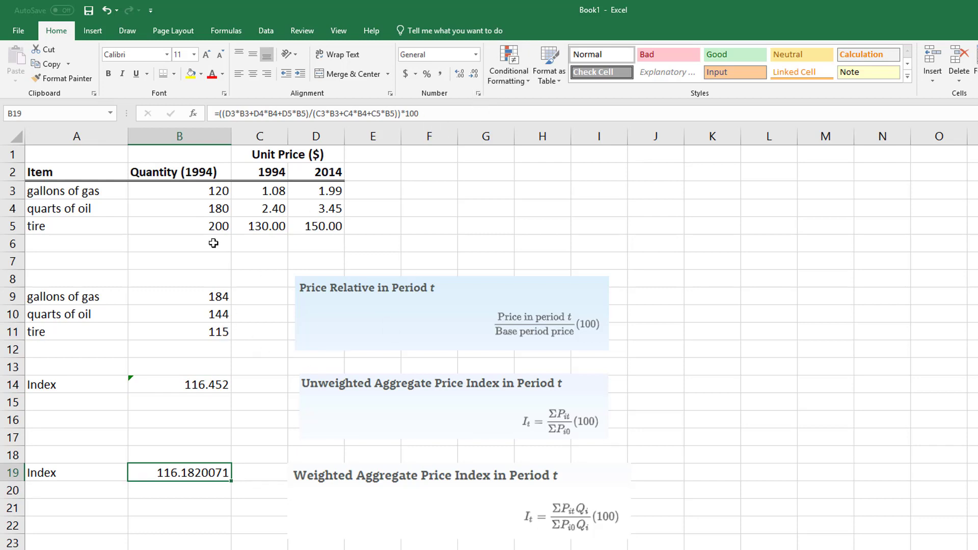
- Change the 1994 gas quantity in B3 to 350 and check the weighted index in B19
left_click(215, 295)
left_click(218, 193)
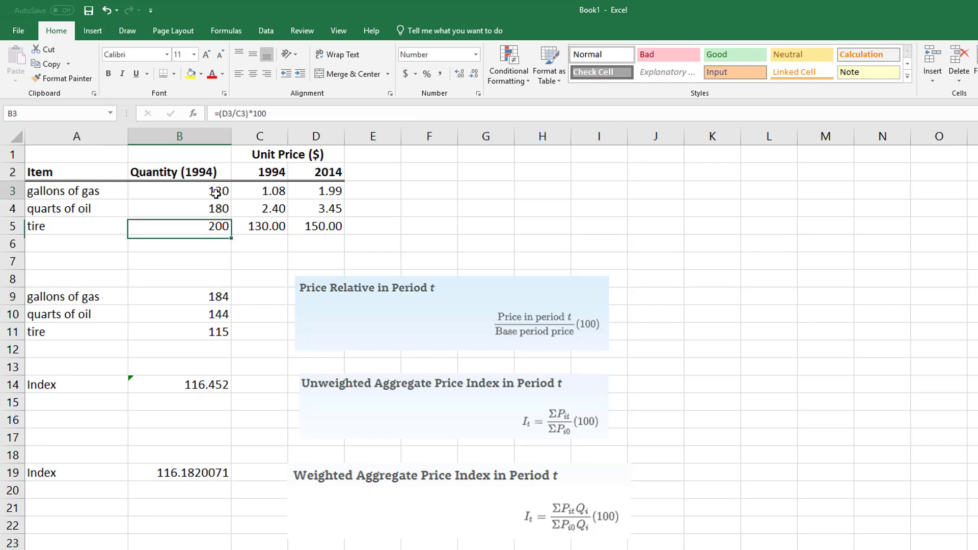
type("250")
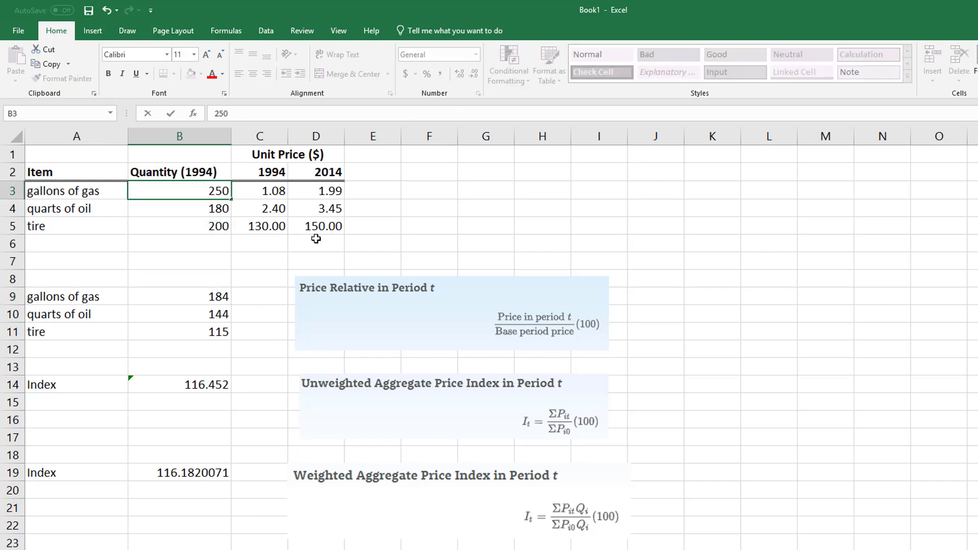
key("Return")
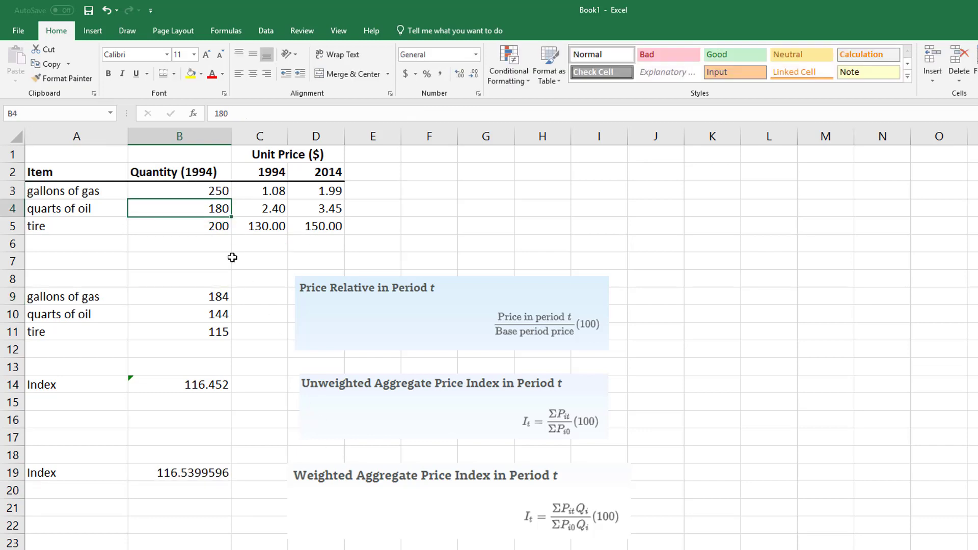
left_click(203, 191)
type("3")
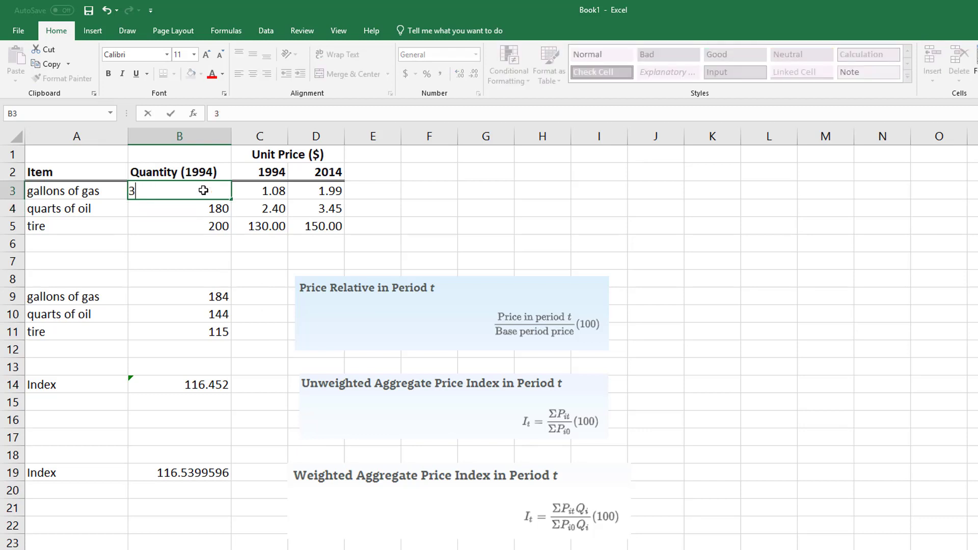
type("50")
key("Return")
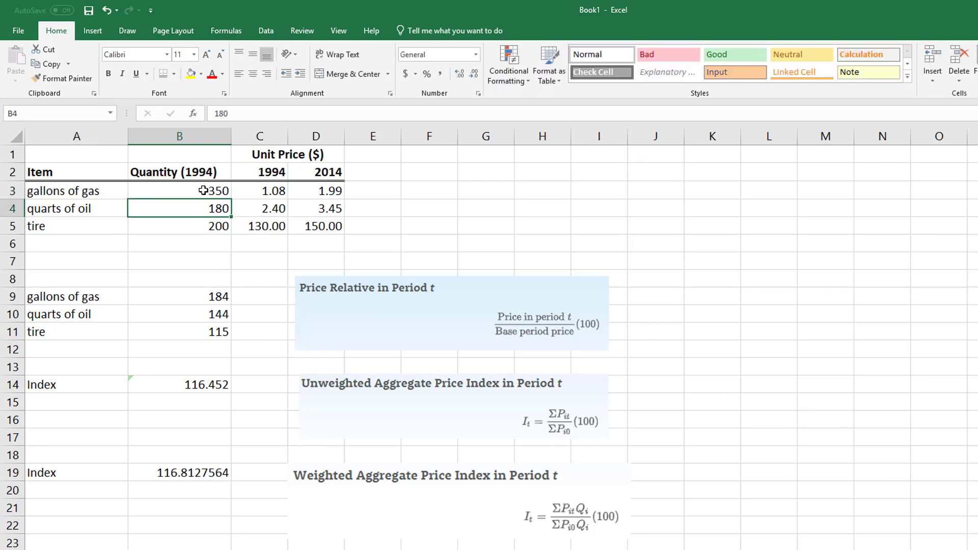
left_click(200, 479)
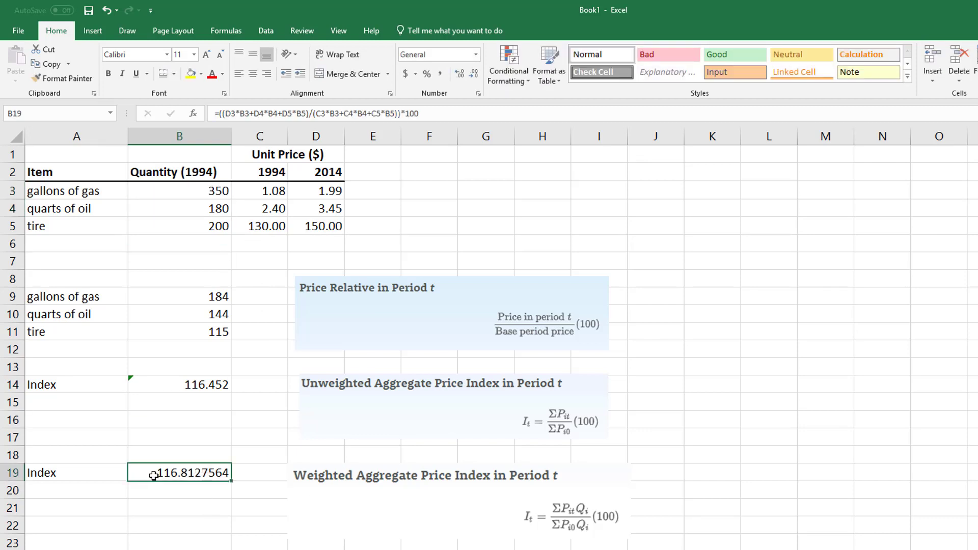
- Set the oil quantity to 120 and tire quantity to 50, raising B19 to 120.1576891
left_click(214, 215)
type("12")
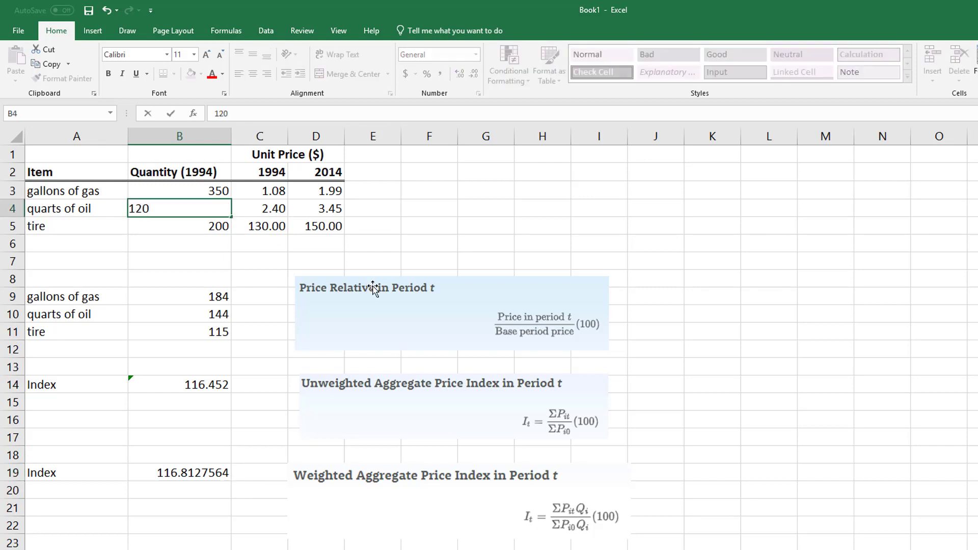
key("Return")
type("100")
key("Return")
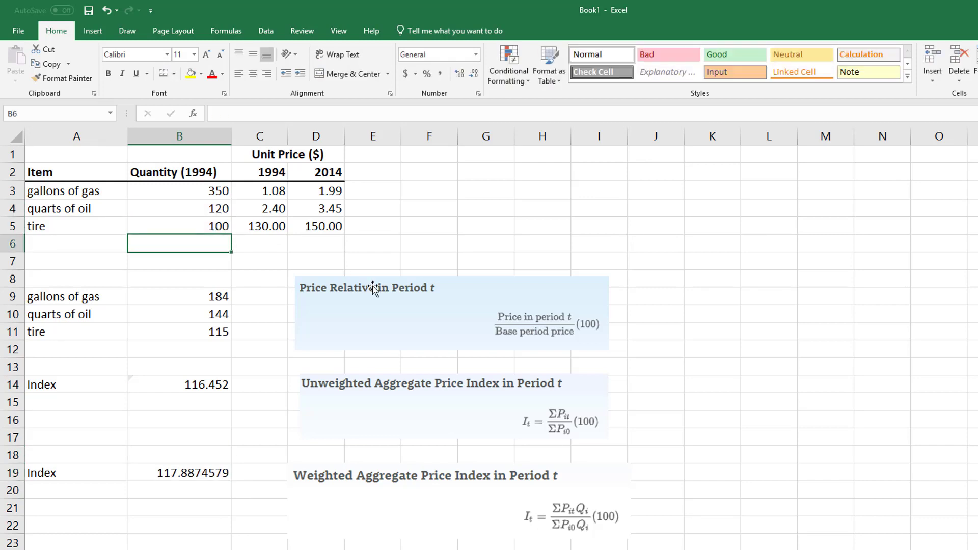
left_click(196, 476)
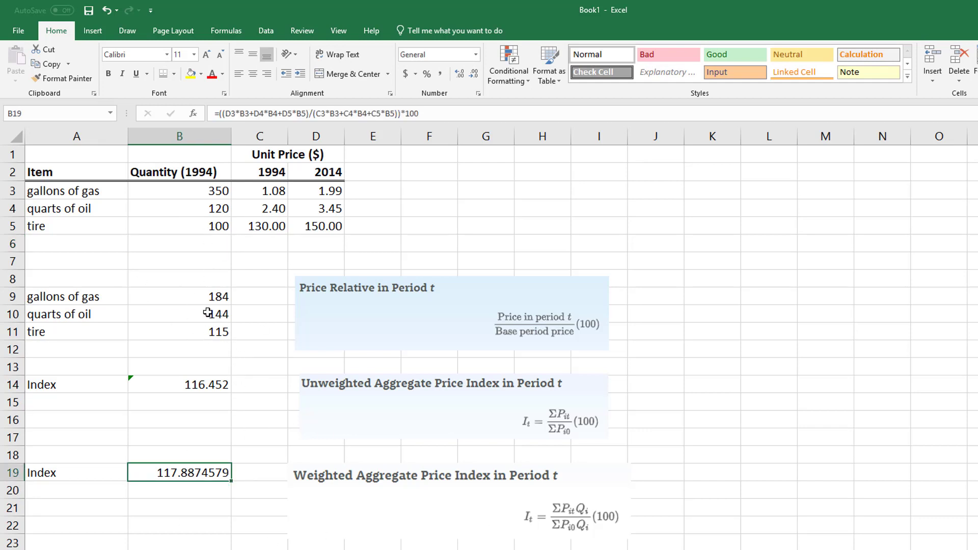
left_click(226, 232)
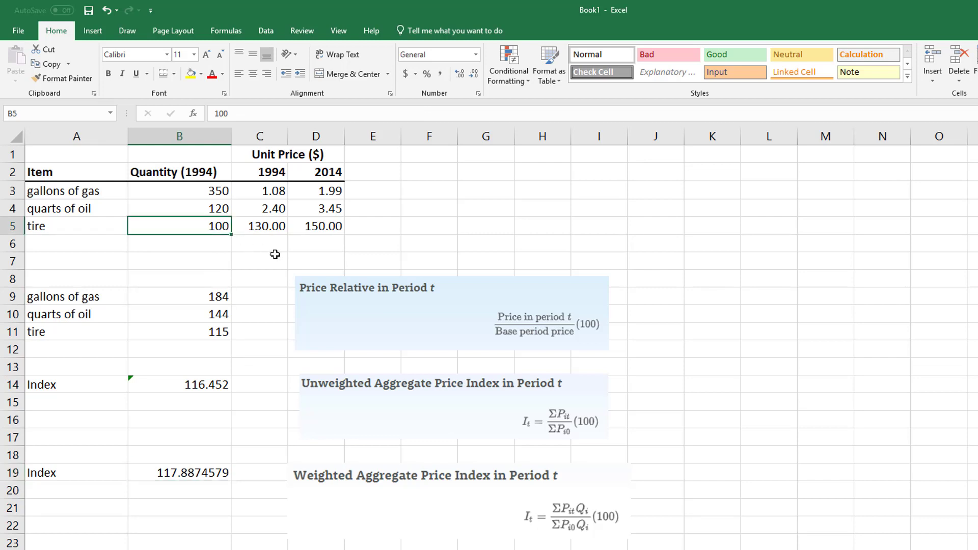
type("50")
key("Return")
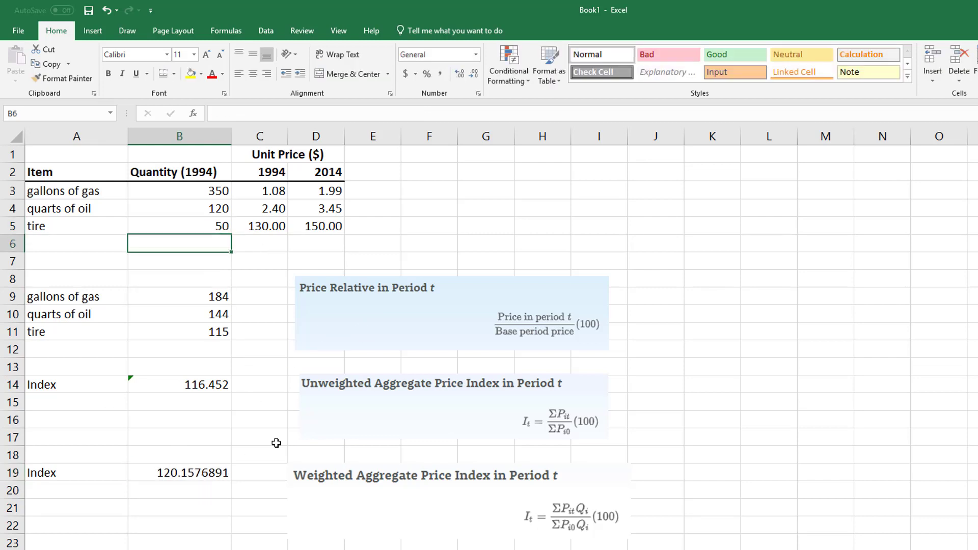
key("Down")
key("Down")
key("Down")
key("Down")
key("Down")
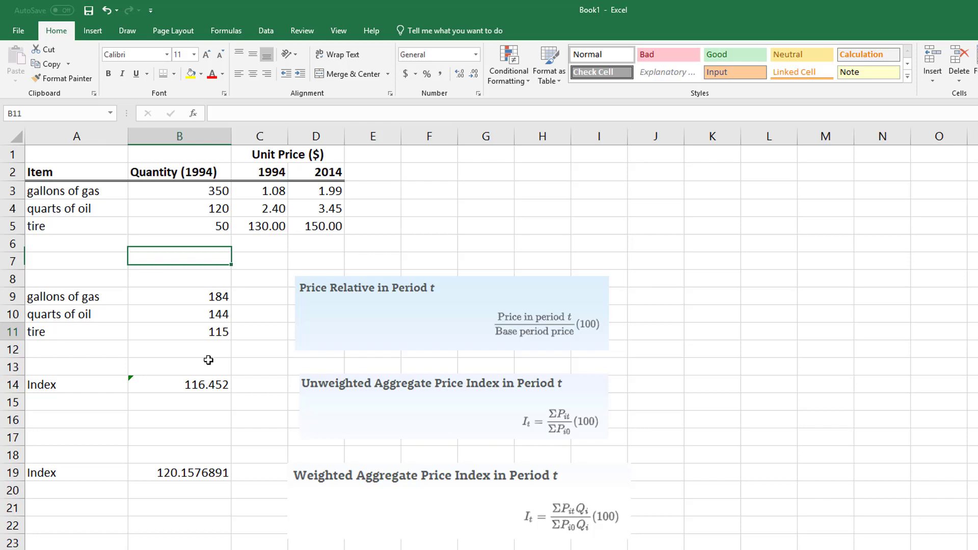